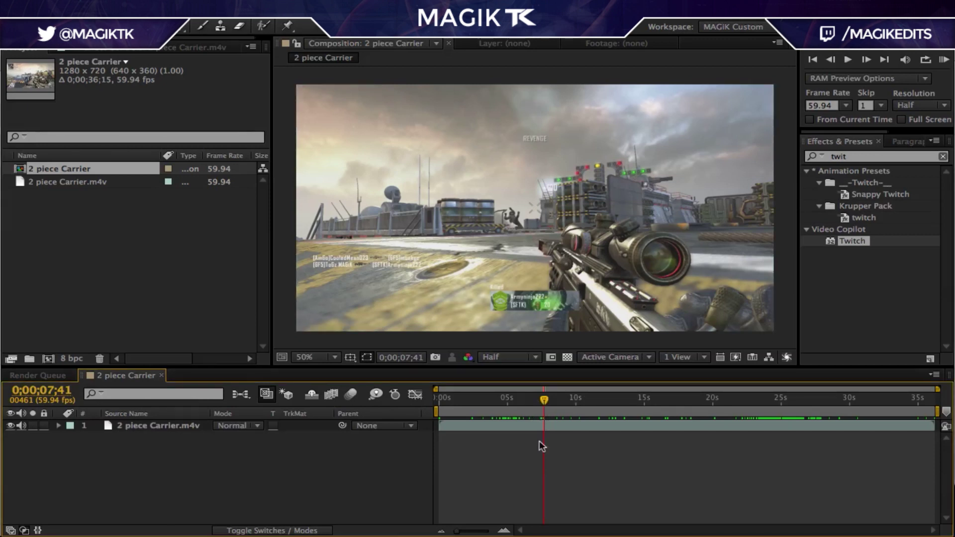
- Add an adjustment layer above the 2 piece Carrier.m4v clip
key("ctrl+alt+y")
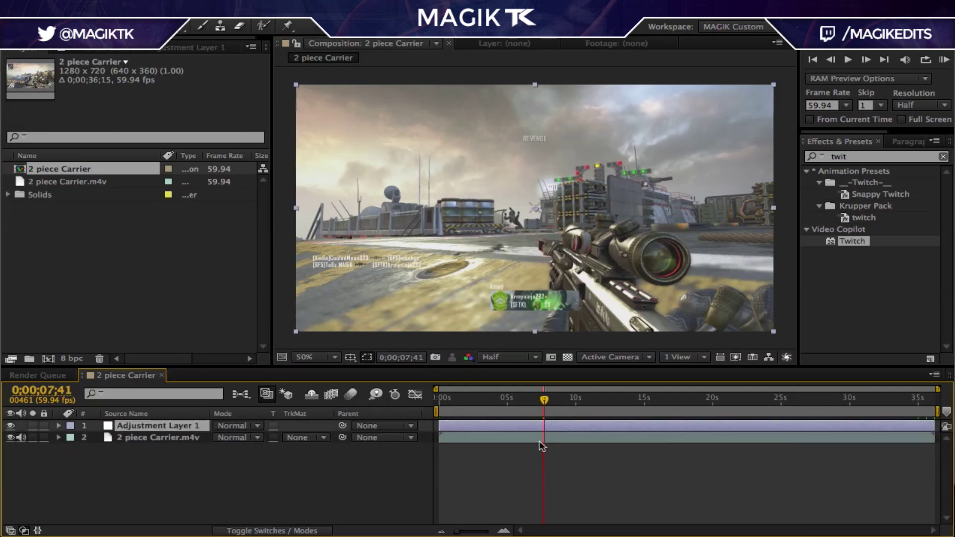
- Add ten more adjustment layers on top of the first one in the composition
key("ctrl+alt+y")
key("ctrl+alt+y")
key("ctrl+alt+y")
key("ctrl+alt+y")
key("ctrl+alt+y")
key("ctrl+alt+y")
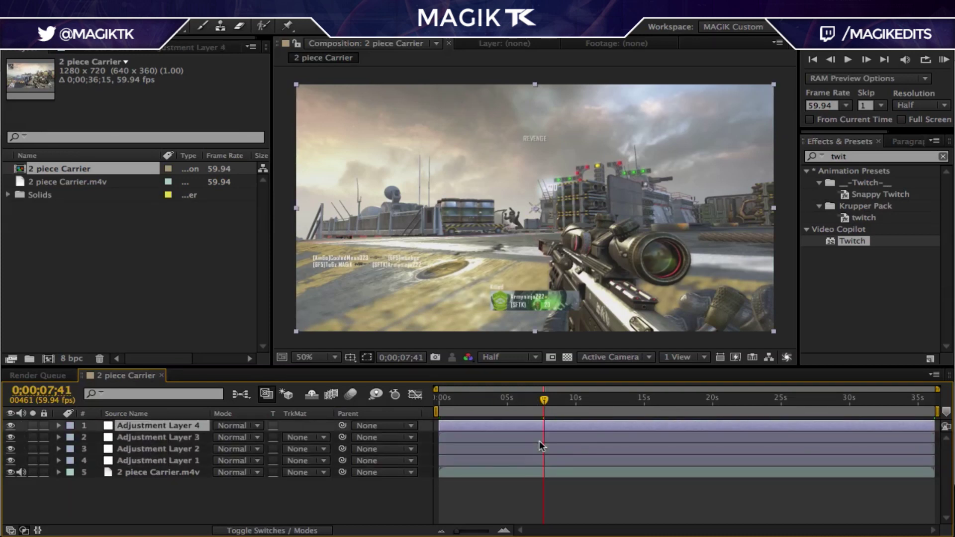
key("ctrl+alt+y")
key("ctrl+alt+y")
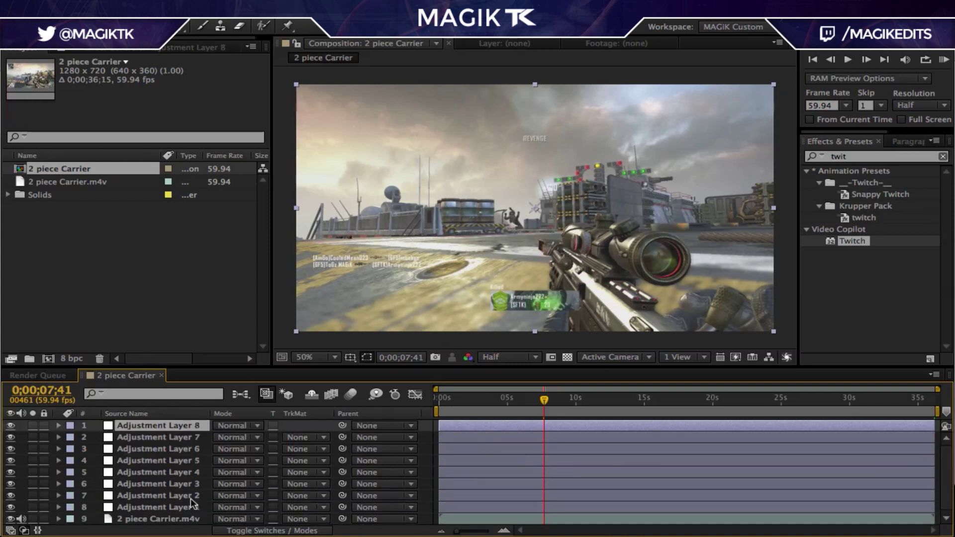
key("ctrl+alt+y")
key("ctrl+alt+y")
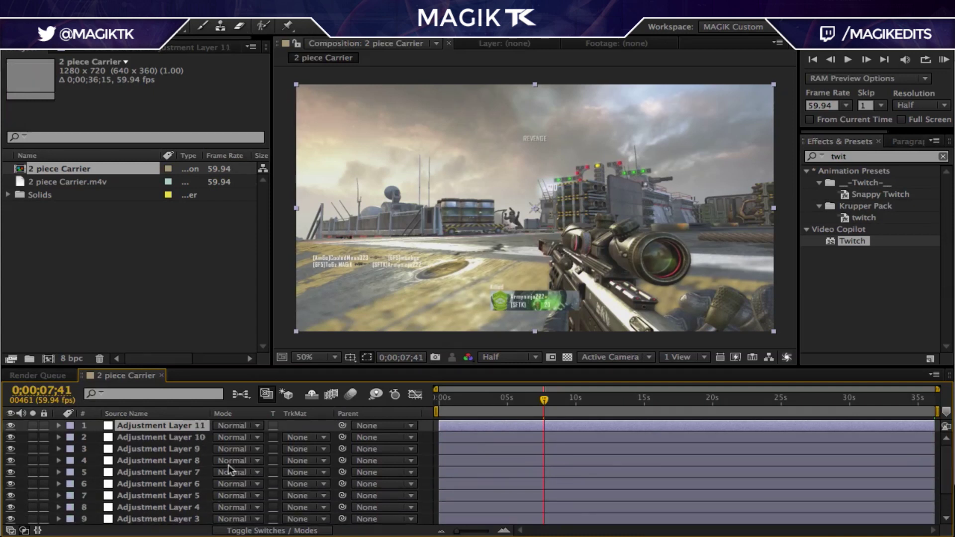
- Delete Adjustment Layers 2 through 11, keeping only Adjustment Layer 1 above the clip
key("KP_7")
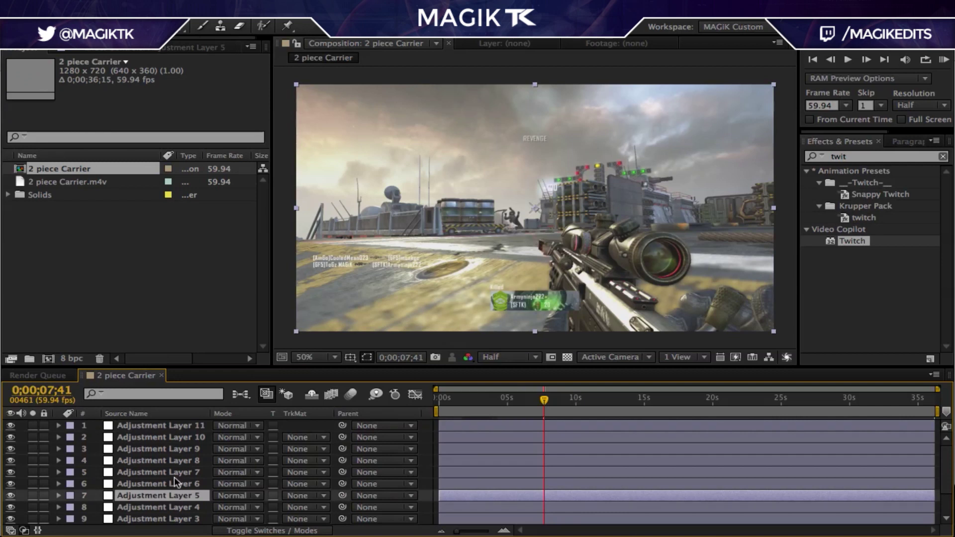
scroll(201, 450, "down", 3)
left_click(202, 425)
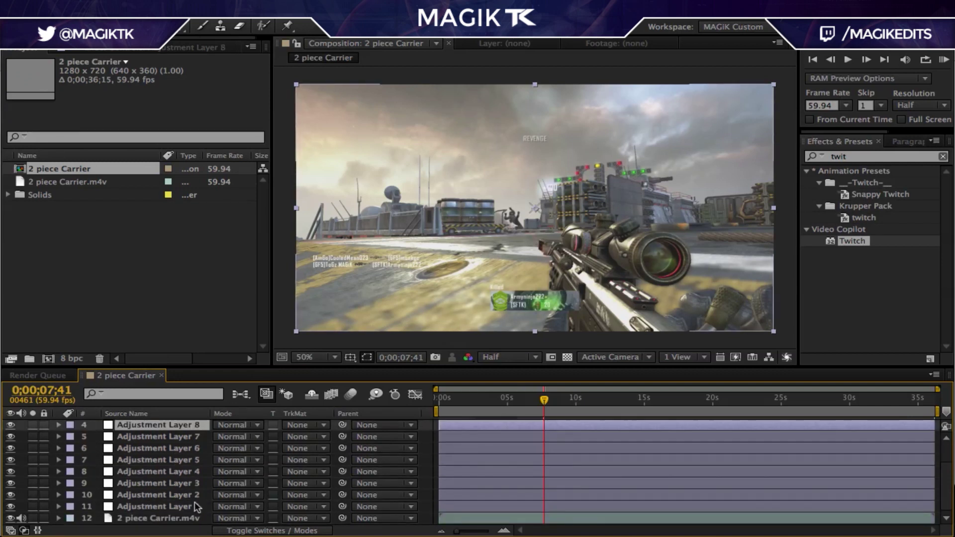
left_click(195, 496, "shift")
key("Delete")
left_click(195, 427)
left_click(194, 448, "shift")
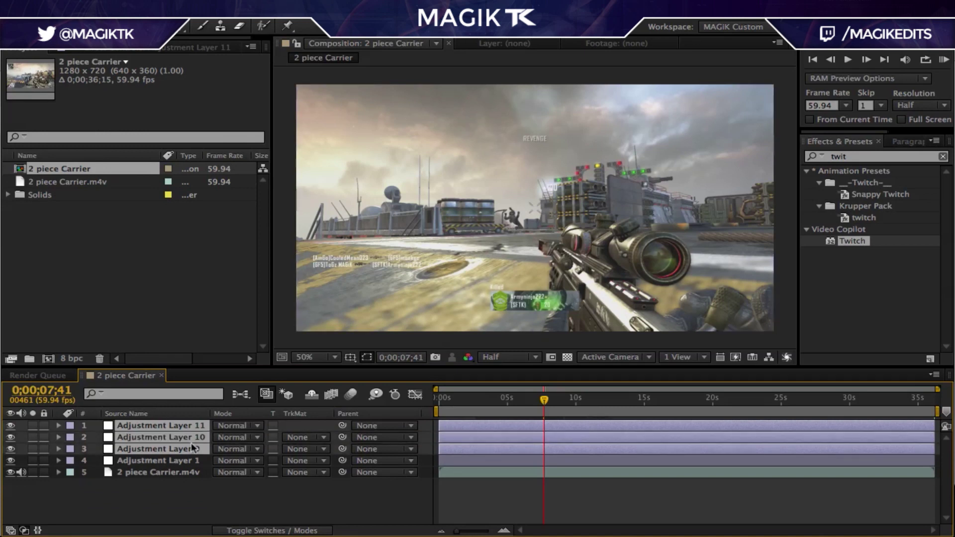
key("Delete")
- Show the effect controls of Adjustment Layer 1 and search the effects for levels, selecting the Levels effect
left_click(192, 428)
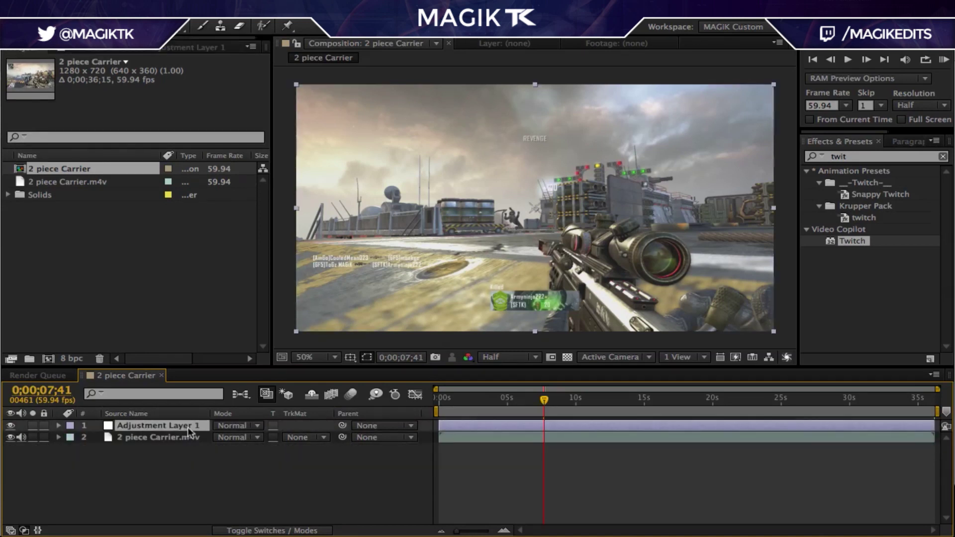
left_click(198, 47)
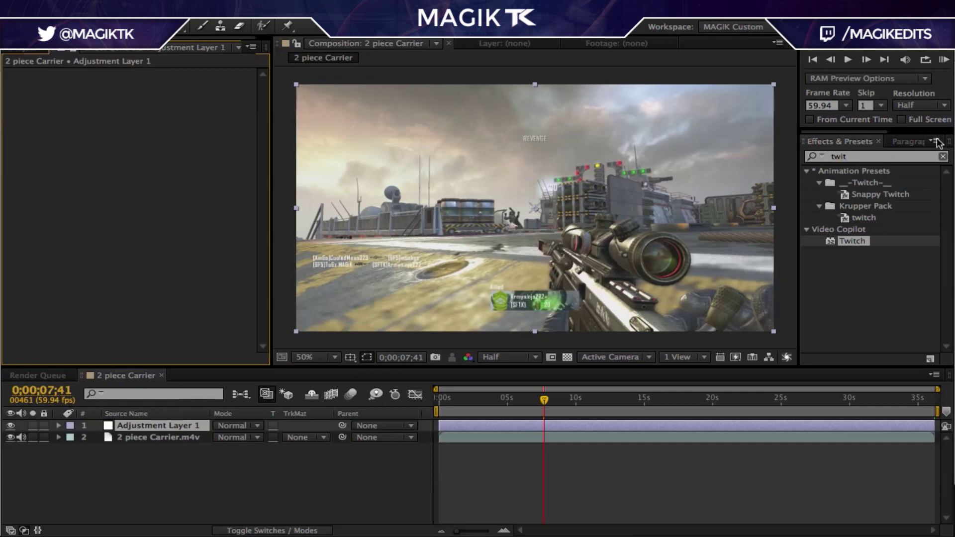
key("ctrl+5")
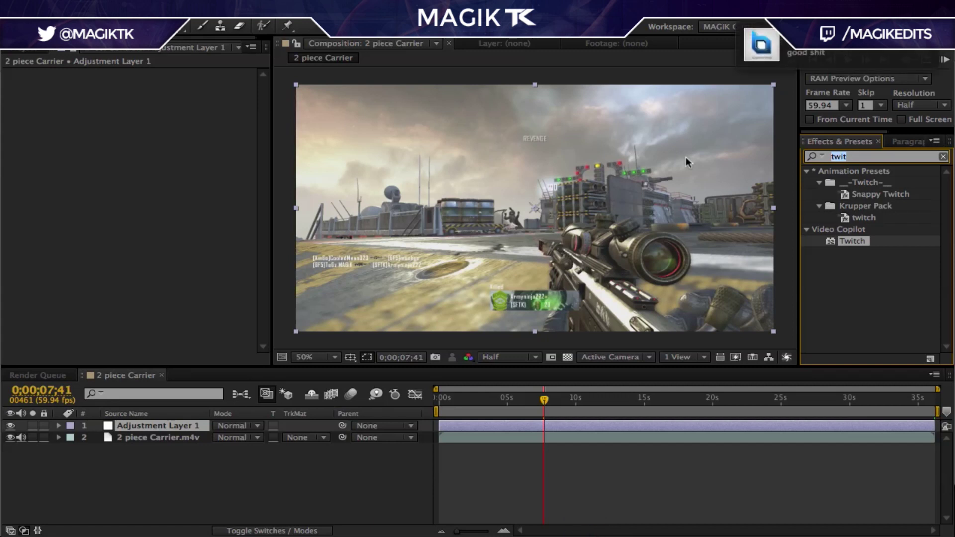
left_click(813, 156)
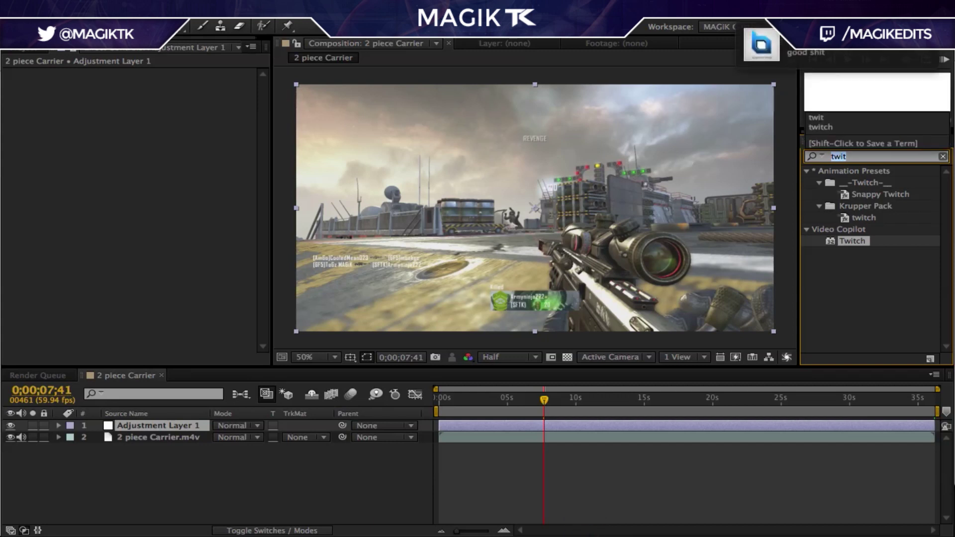
type("levels")
left_click(851, 241)
- Apply Levels to Adjustment Layer 1 and set Input White to 237 and Input Black to 25
left_click_drag(855, 243, 200, 426)
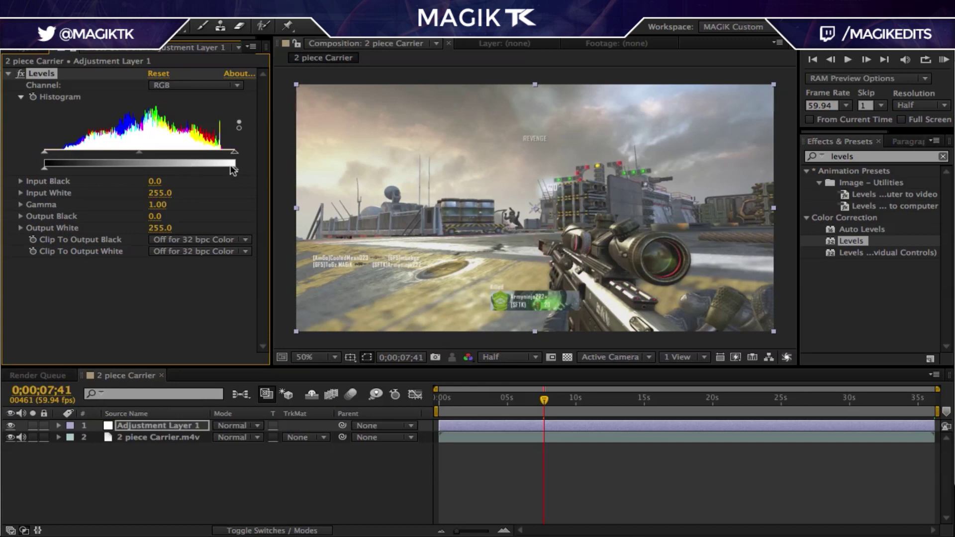
left_click_drag(235, 156, 223, 156)
left_click_drag(46, 153, 66, 158)
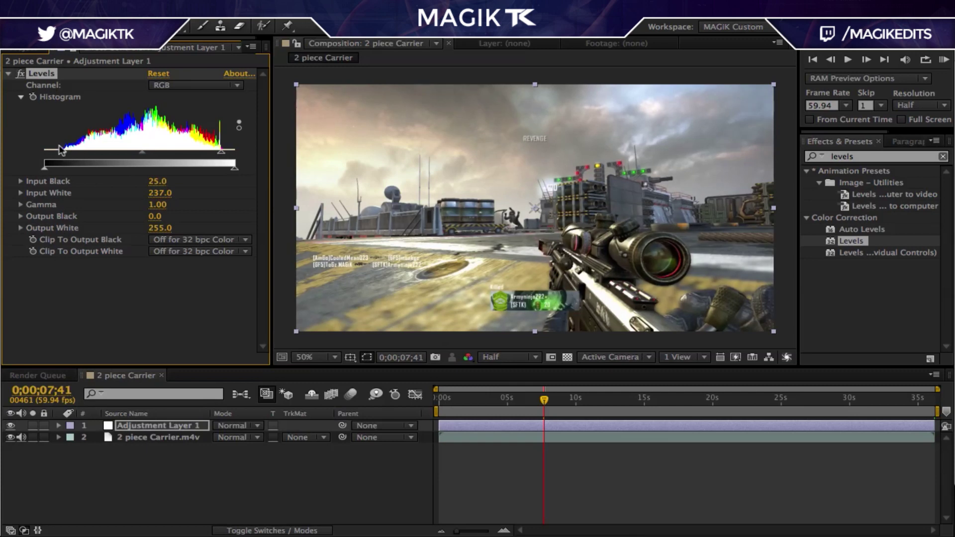
- Turn the Levels effect off and on to compare the footage before and after
left_click(21, 74)
left_click(21, 74)
left_click(20, 75)
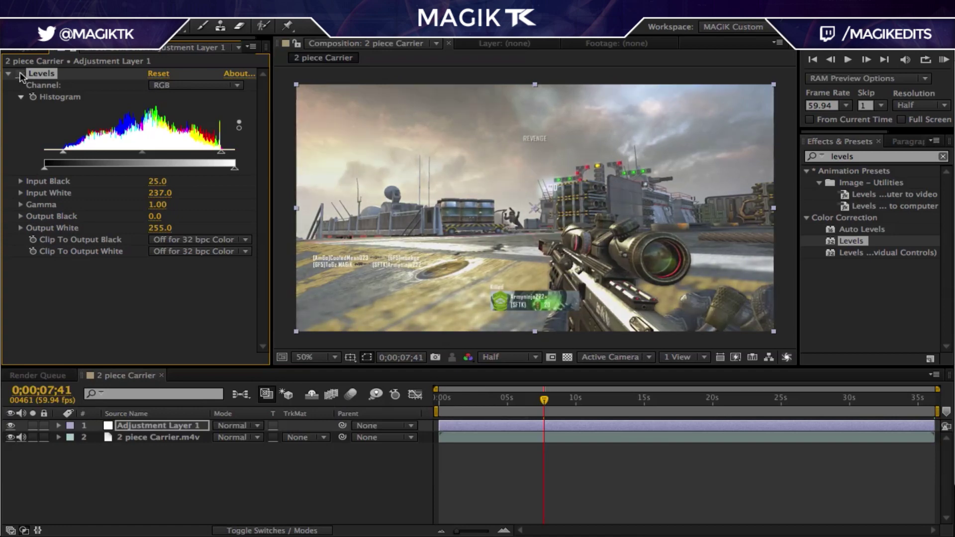
left_click(21, 74)
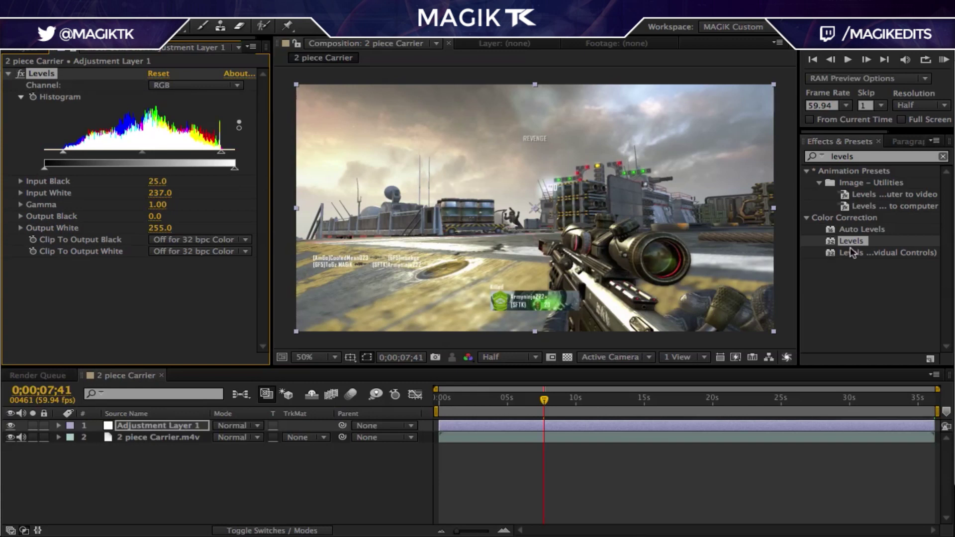
- Replace the adjustment layer's Levels with one on the 2 piece Carrier.m4v clip, setting Input White to 240 and Input Black to 23
key("Delete")
left_click(135, 436)
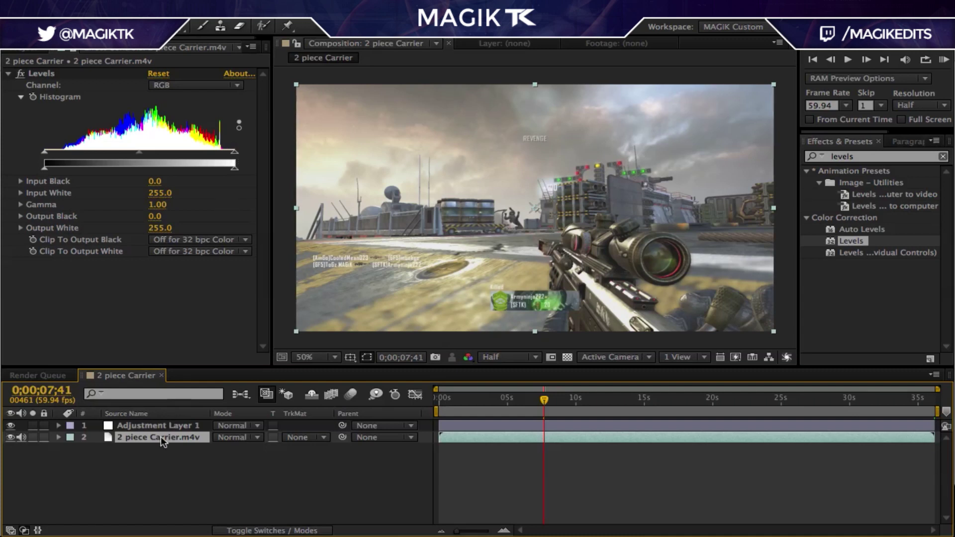
left_click_drag(235, 153, 224, 155)
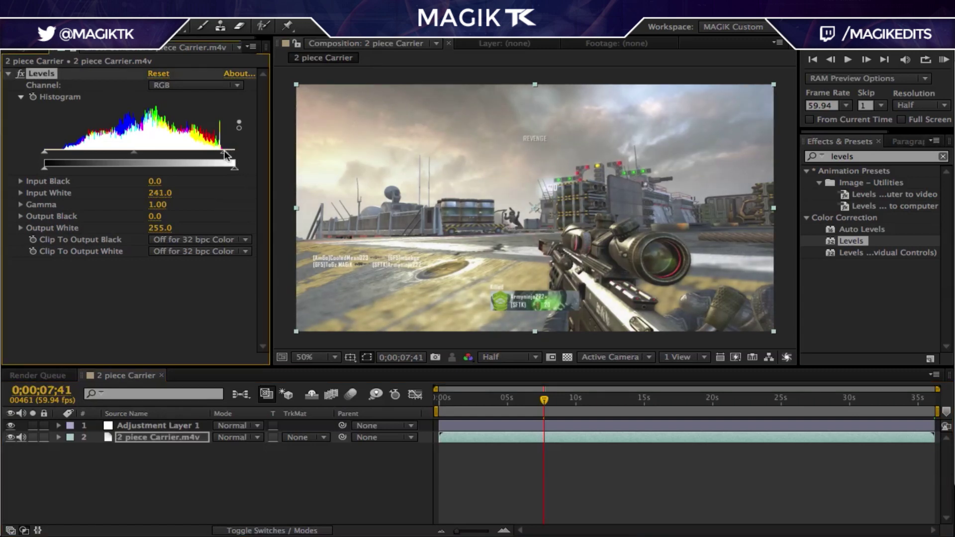
left_click_drag(45, 152, 64, 156)
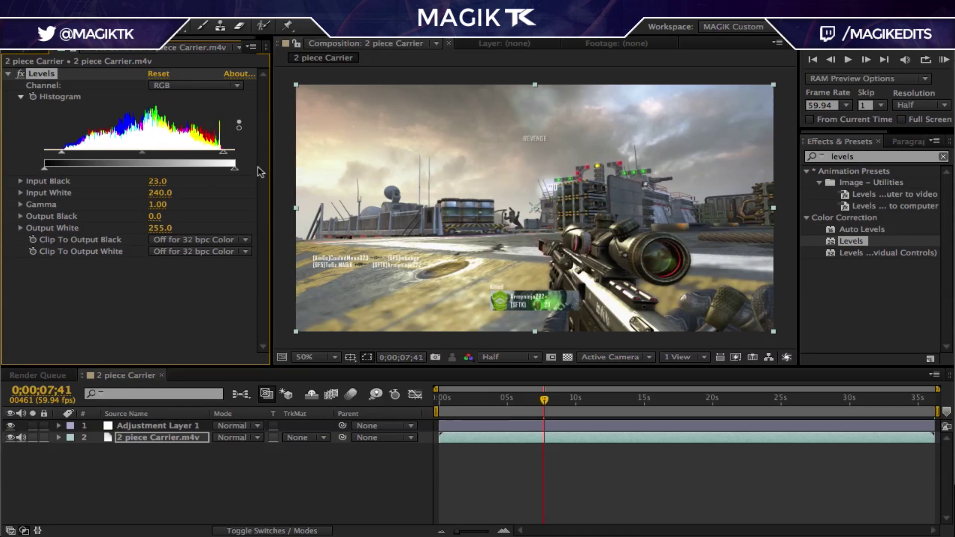
- Try lowering the clip's Levels Output White to 178 and shifting its Output Black
left_click_drag(235, 168, 178, 170)
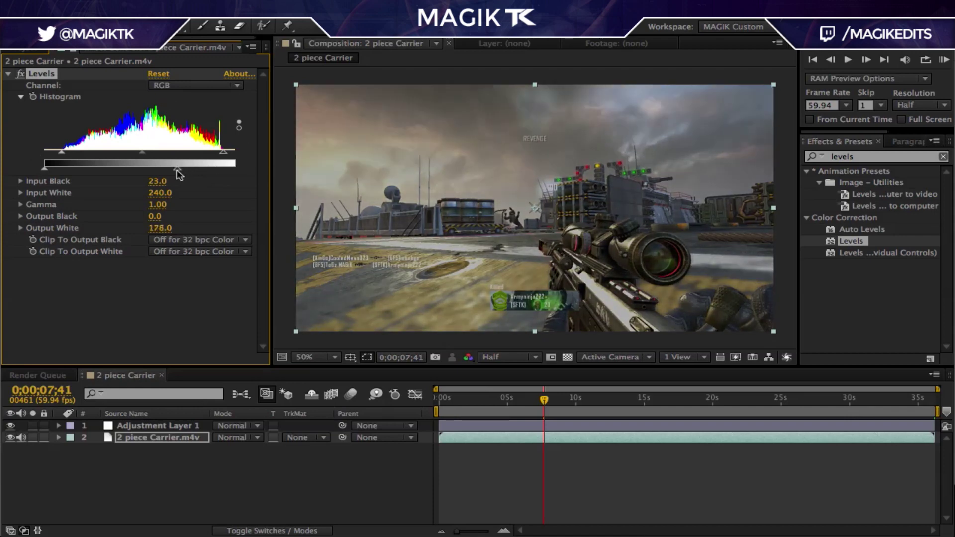
key("ctrl+z")
left_click_drag(97, 166, 40, 168)
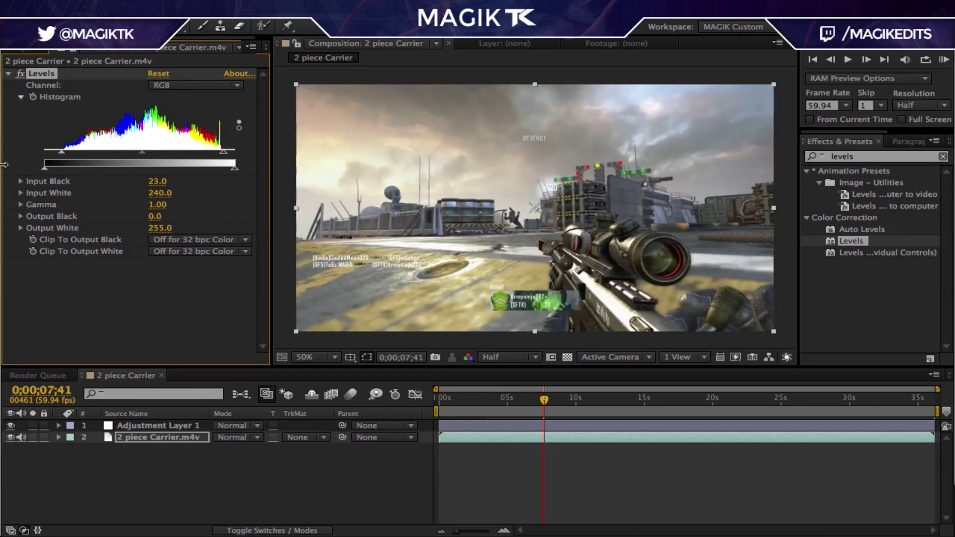
- Search the effects for looks and apply Magic Bullet Looks to Adjustment Layer 1
left_click(8, 73)
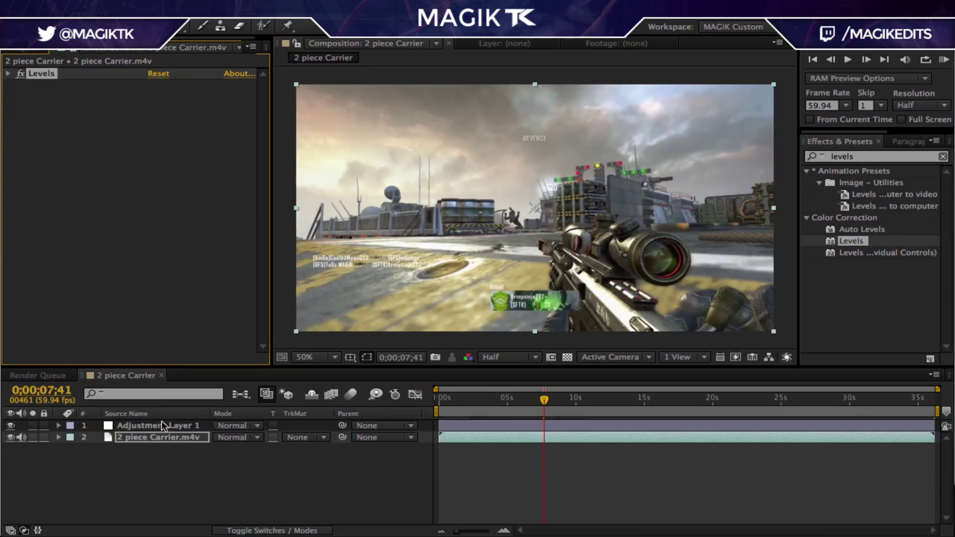
left_click(162, 425)
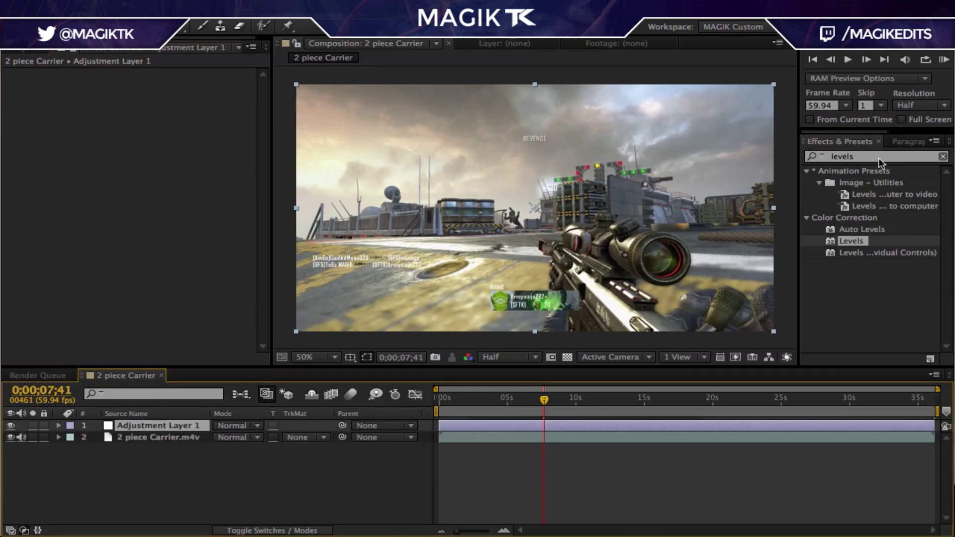
key("ctrl+5")
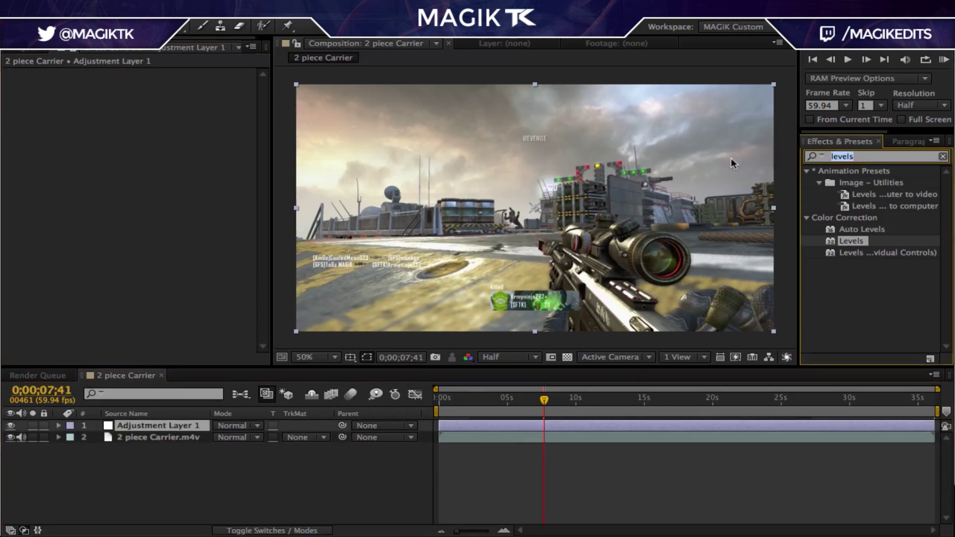
type("looks")
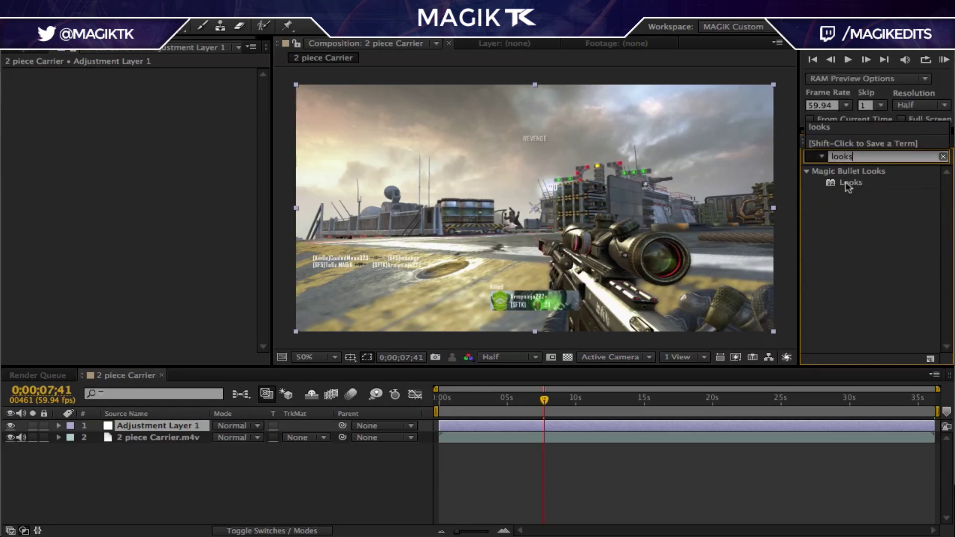
left_click_drag(847, 184, 179, 428)
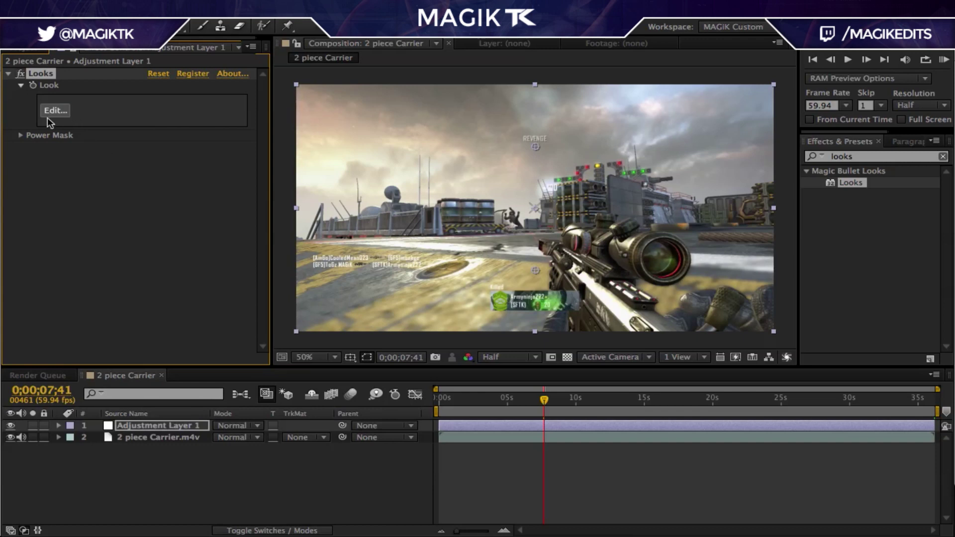
- Open the Looks editor for the adjustment layer and add a Curves tool to the Subject stage
left_click(59, 110)
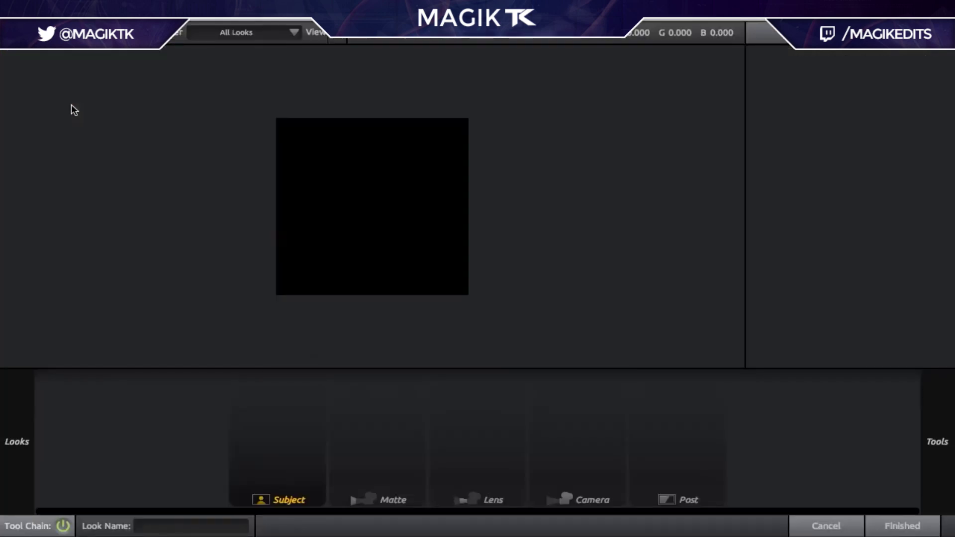
mouse_move(945, 421)
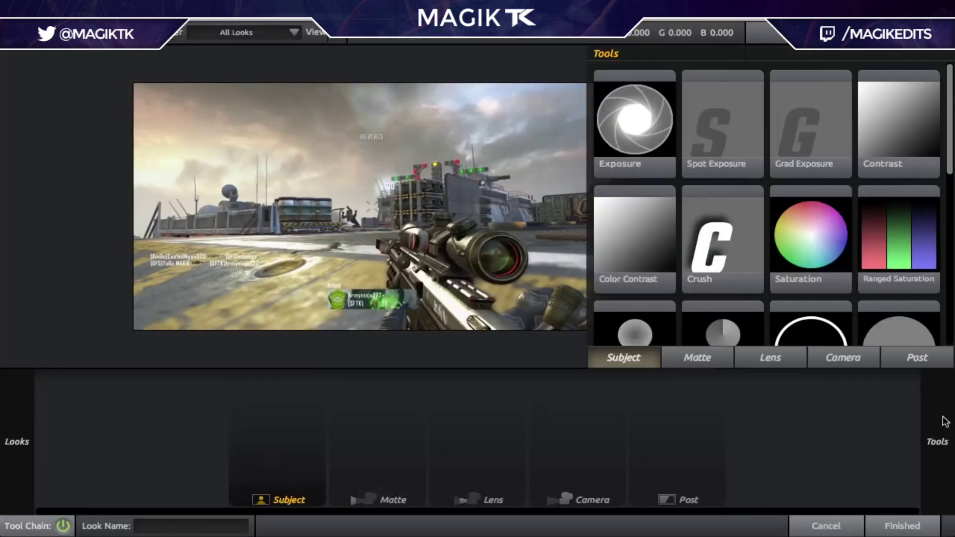
scroll(783, 279, "down", 5)
left_click_drag(823, 262, 282, 462)
- Shape the RGB curve into a contrast S-curve with lower shadows and raised highlights, and compare with Curves off
left_click_drag(803, 194, 830, 188)
left_click(827, 177)
left_click(879, 136)
left_click_drag(880, 136, 895, 108)
left_click(313, 384)
left_click(312, 384)
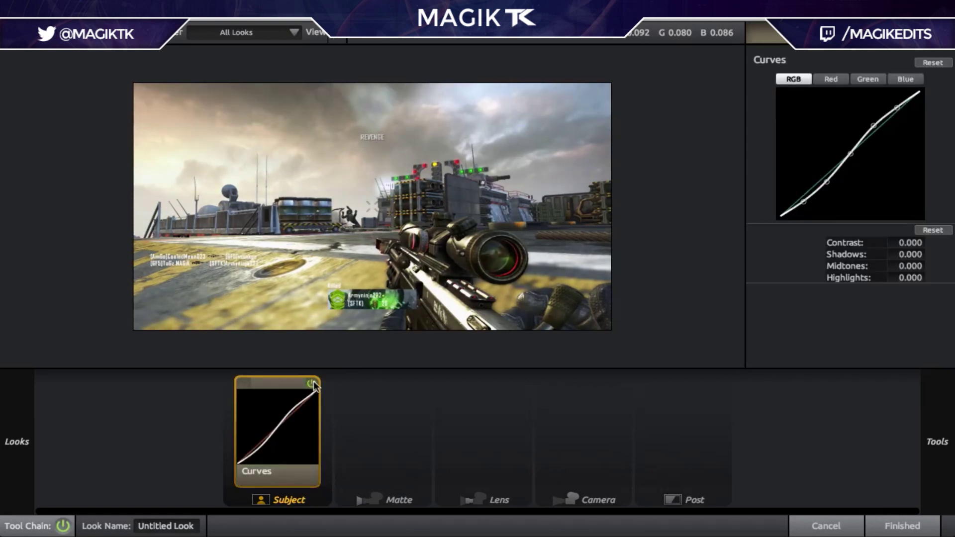
- Soften the RGB S-curve by bringing its shadow and highlight points closer to the diagonal, and compare with Curves off
left_click_drag(829, 184, 803, 199)
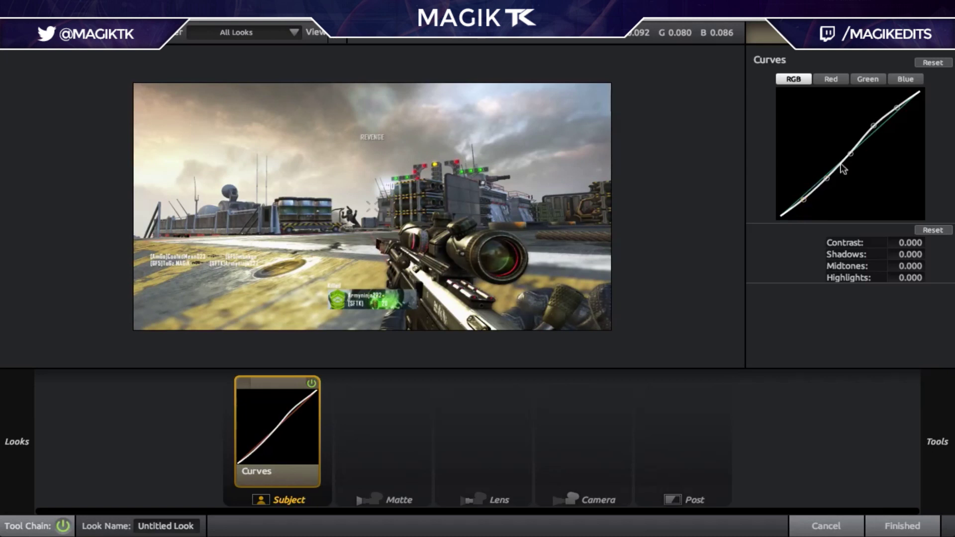
left_click_drag(876, 132, 897, 112)
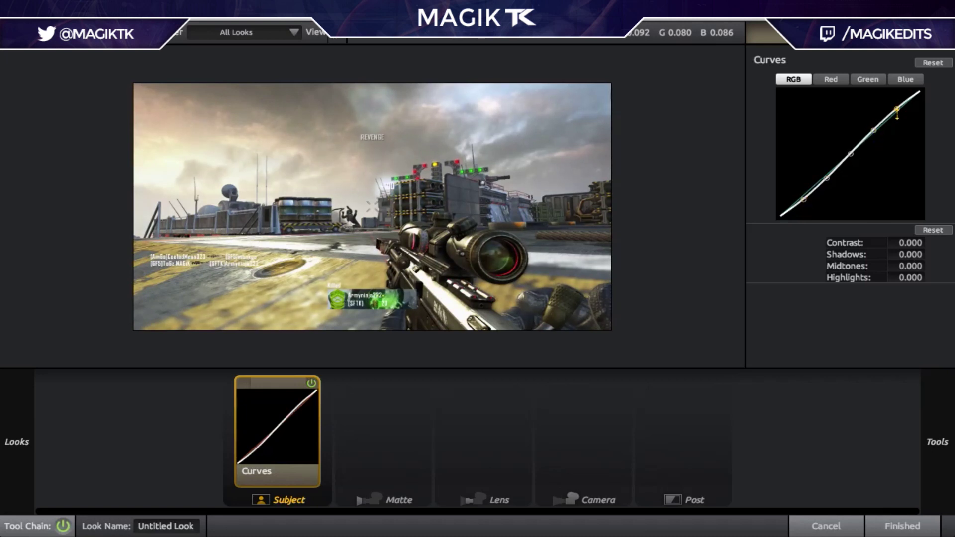
left_click(312, 383)
left_click(312, 384)
- Add a Saturation tool after Curves in the Subject stage and check the image with it off and on
mouse_move(952, 405)
scroll(677, 251, "up", 5)
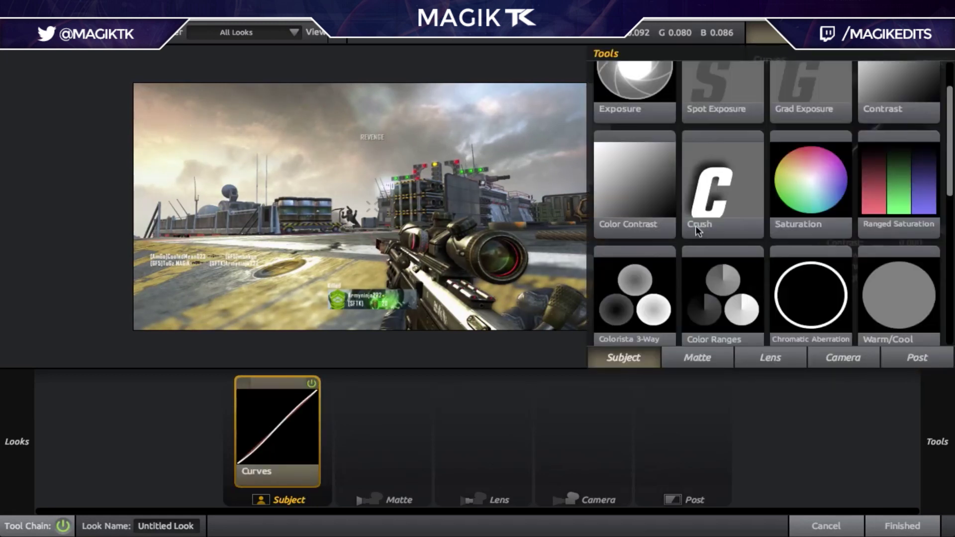
left_click_drag(795, 242, 303, 407)
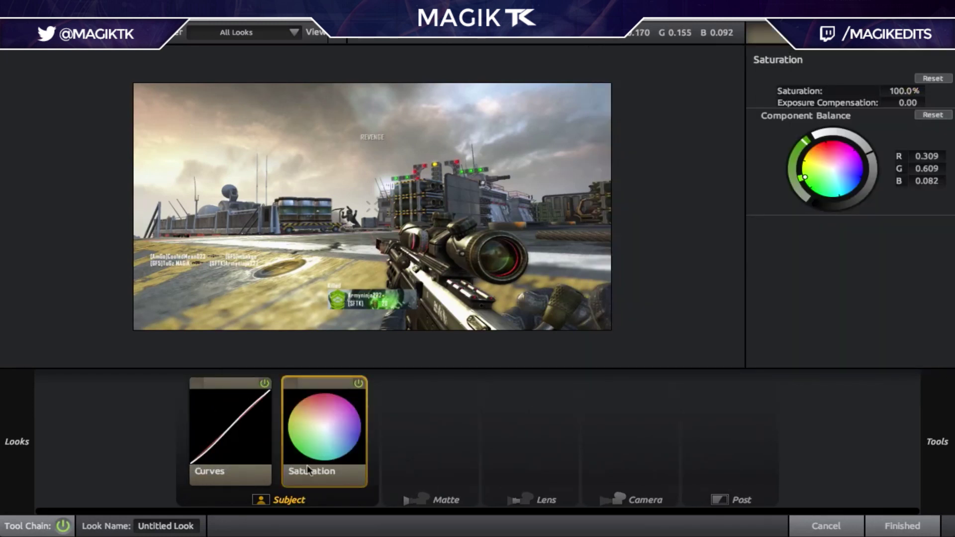
left_click(358, 383)
left_click(359, 383)
- Set the Saturation tool's saturation to 80% and compare the image with the tool off and on
left_click(903, 92)
type("80")
key("Return")
left_click(359, 384)
left_click(359, 384)
mouse_move(951, 385)
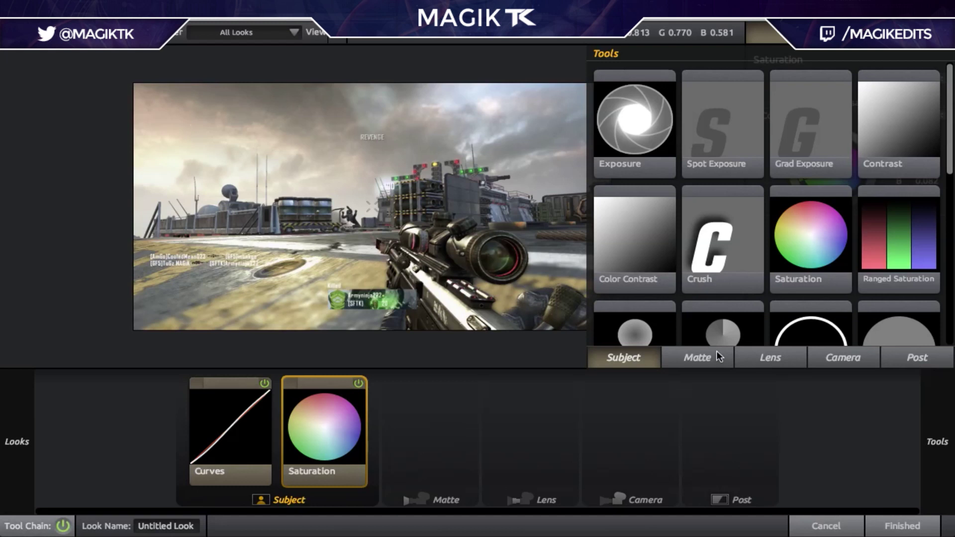
scroll(799, 227, "down", 1)
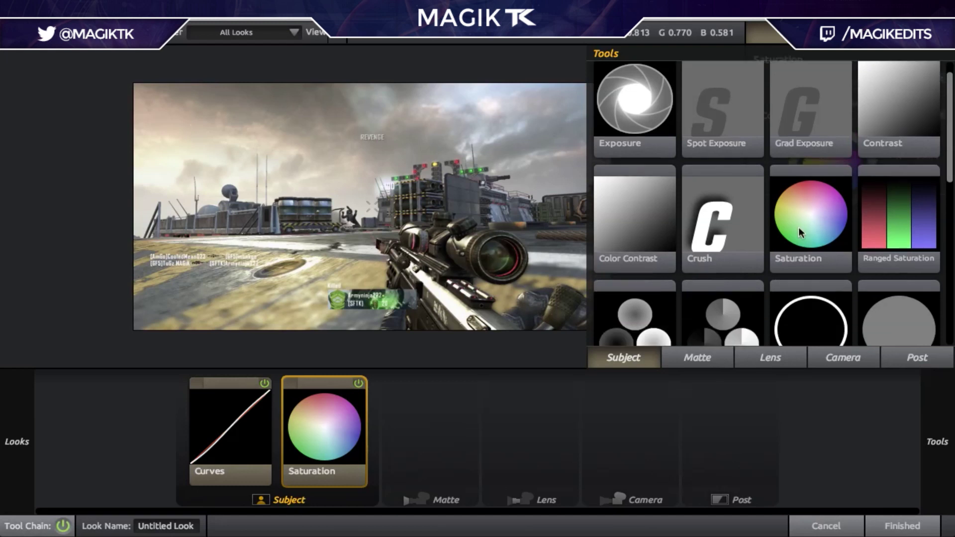
scroll(799, 227, "down", 1)
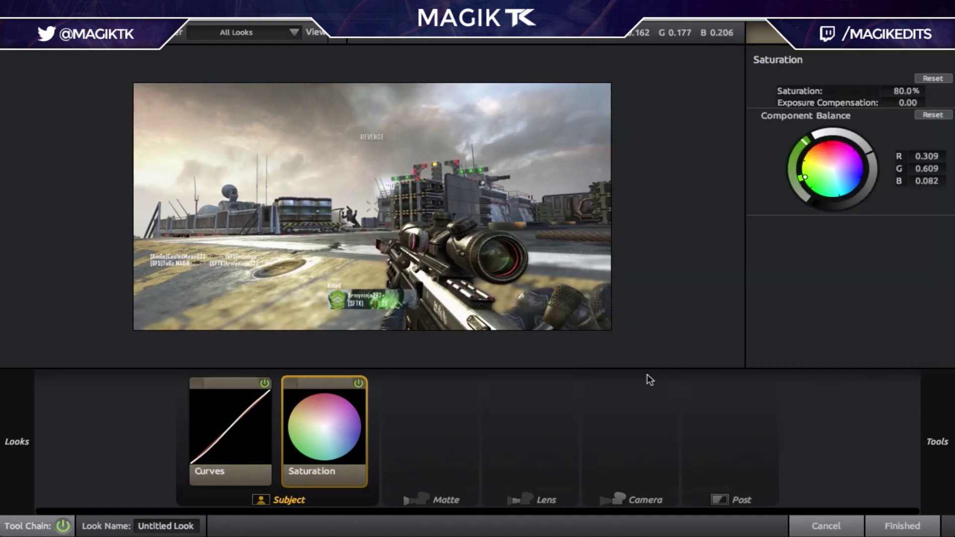
- Add a Grad Exposure tool in the Matte stage and set its Stops to +1.00
mouse_move(939, 419)
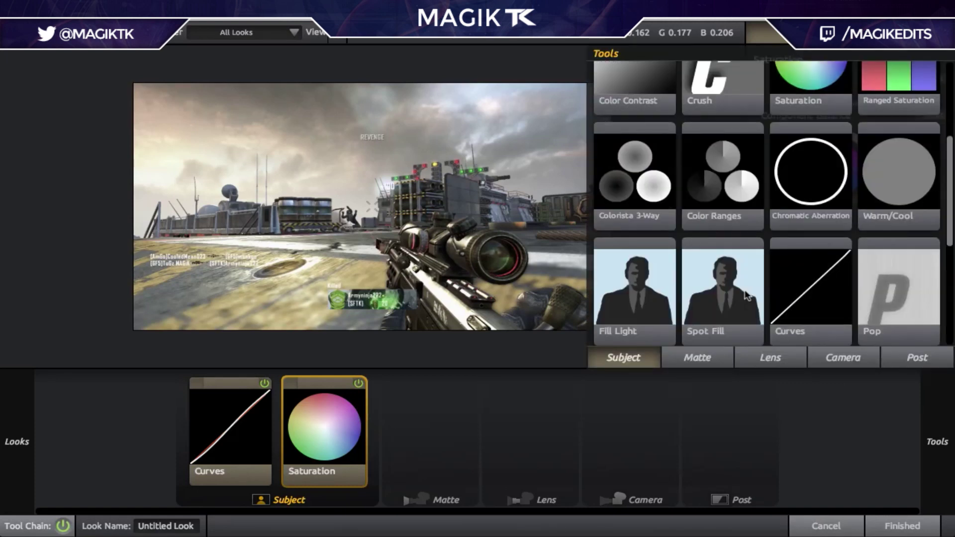
scroll(773, 266, "down", 3)
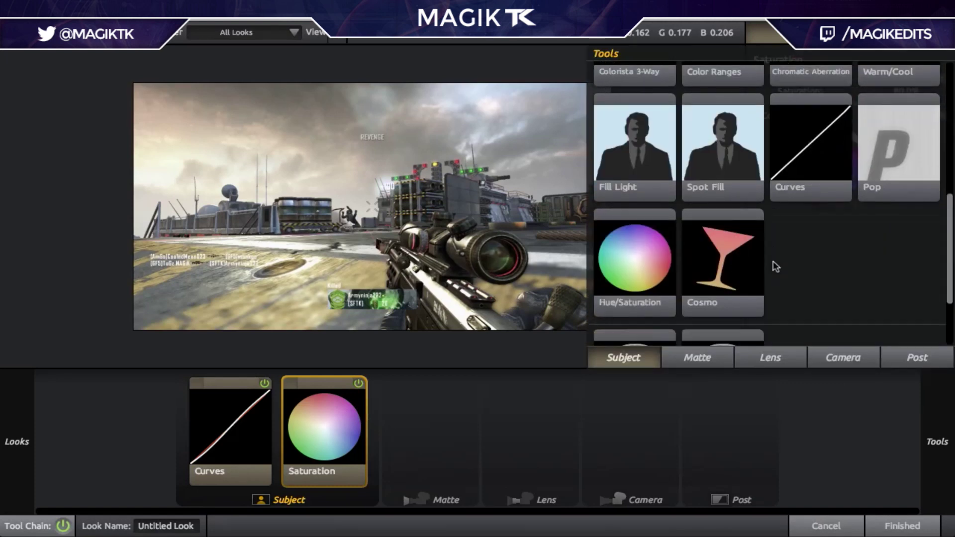
scroll(775, 266, "down", 5)
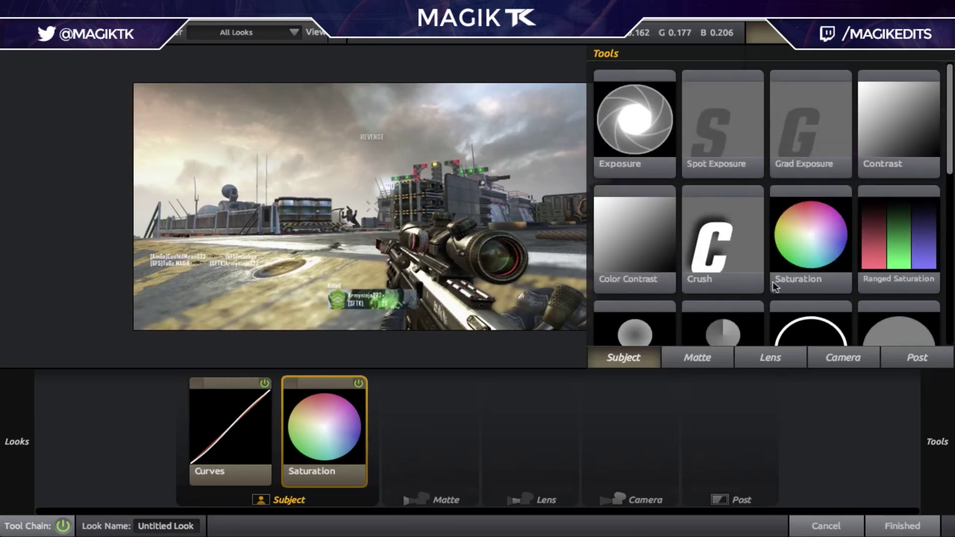
left_click(697, 357)
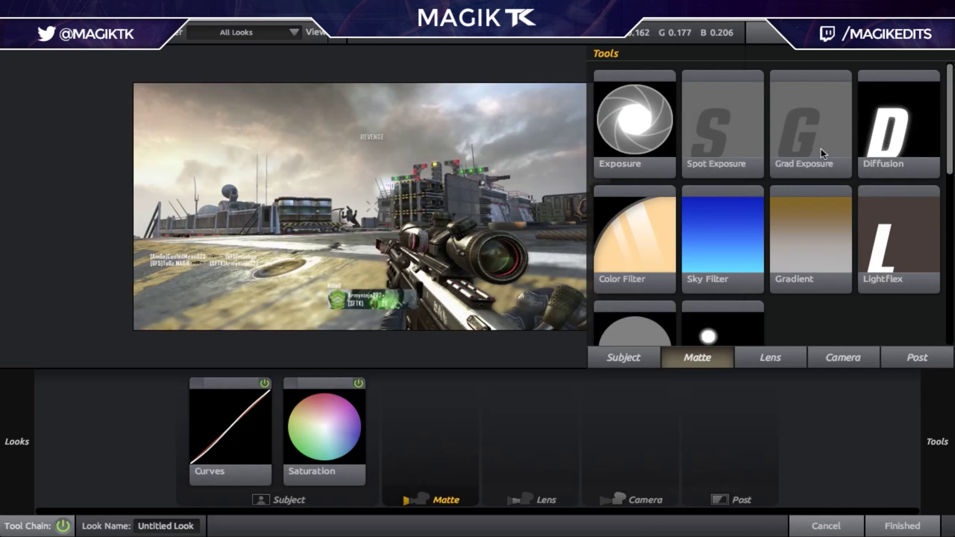
left_click_drag(810, 139, 390, 417)
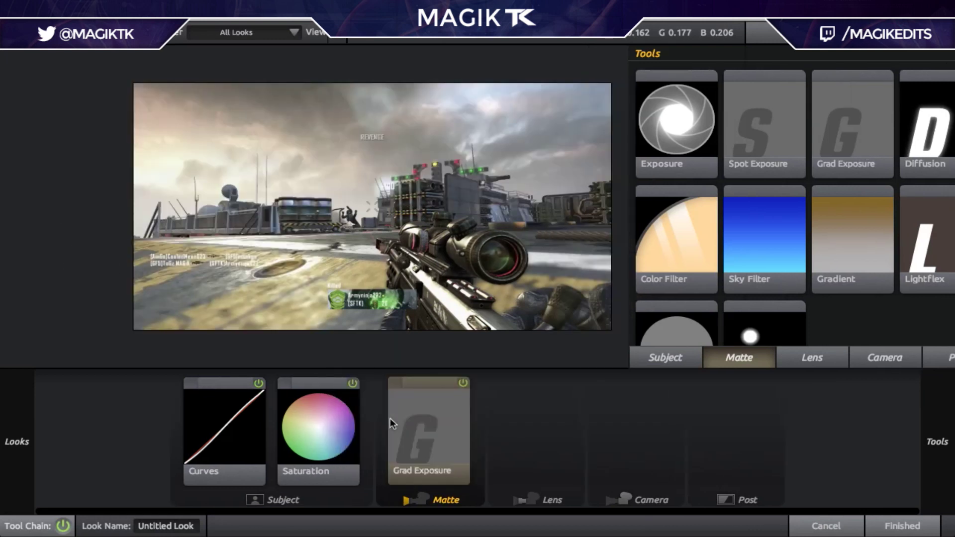
left_click(906, 90)
type("1")
key("Return")
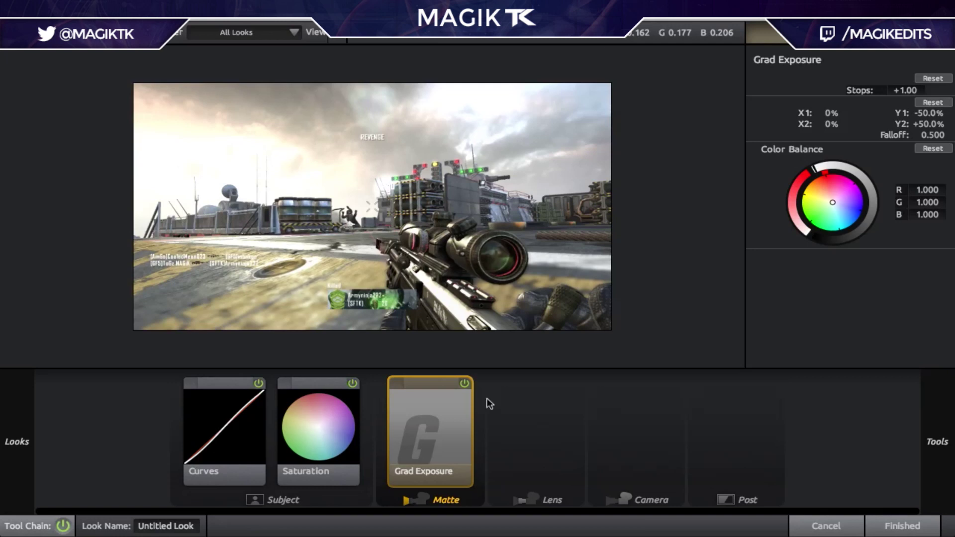
mouse_move(952, 433)
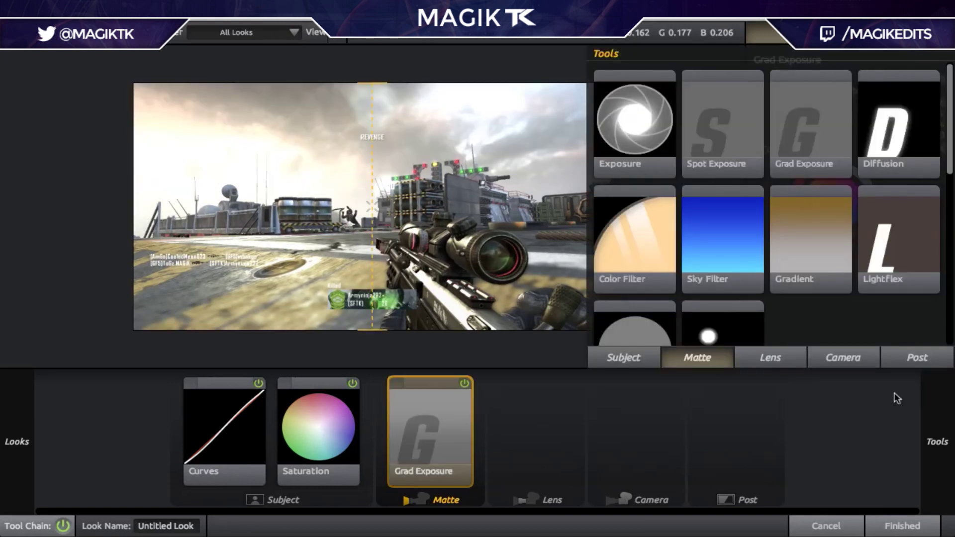
left_click_drag(890, 127, 323, 165)
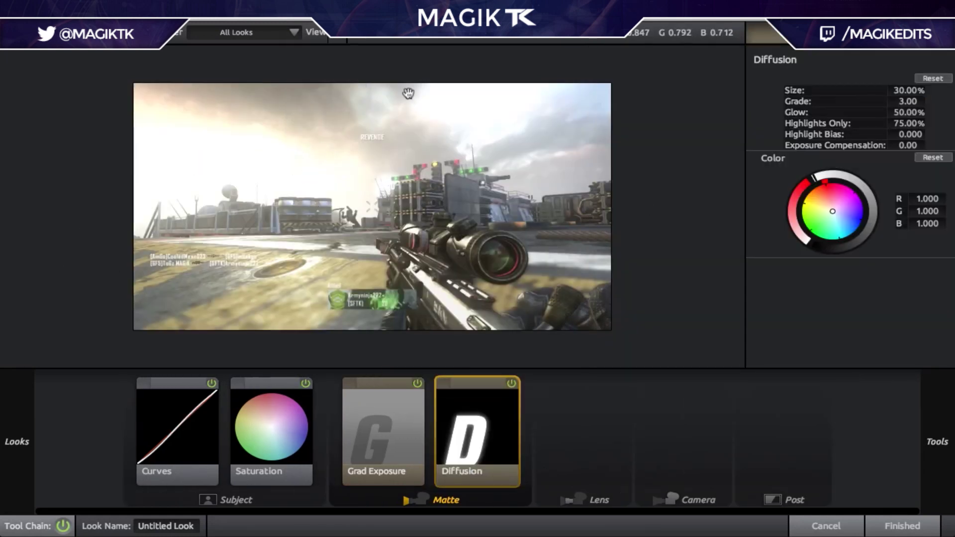
left_click_drag(827, 202, 822, 185)
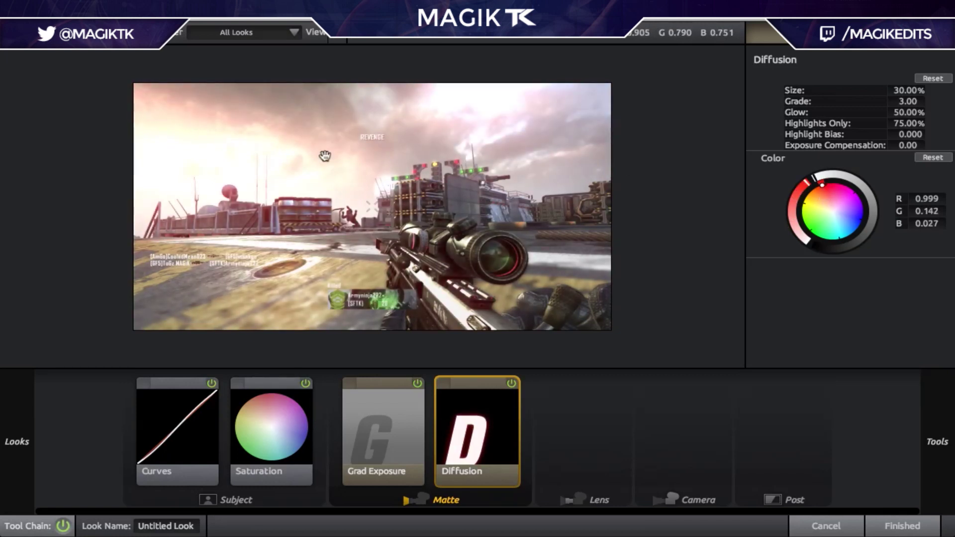
key("Delete")
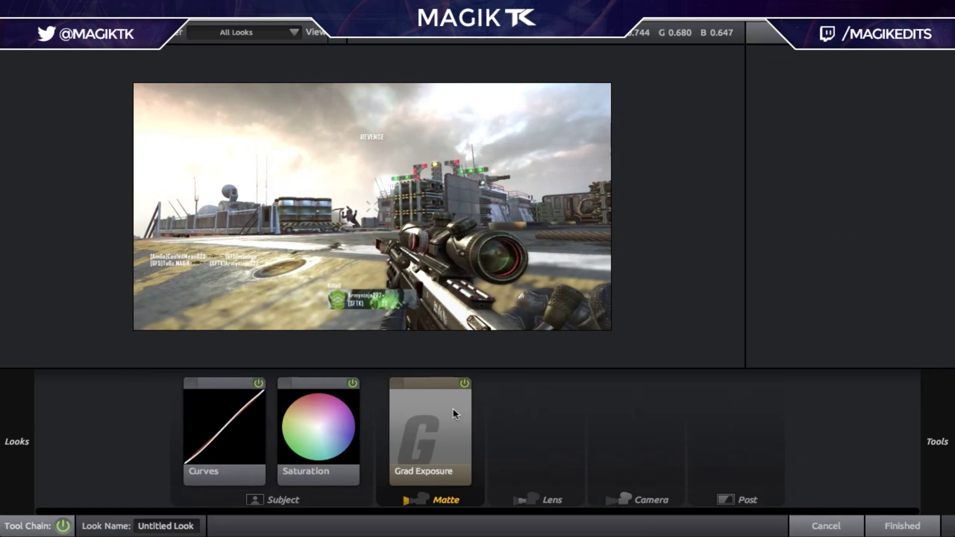
- Set the Grad Exposure Stops to +0.20 and compare the image with the tool off and on
left_click(454, 412)
double_click(907, 90)
type("0.2")
key("Return")
left_click(468, 384)
left_click(467, 384)
- Try Grad Exposure at +2.00 Stops, and return it to +0.20
double_click(909, 90)
type("2")
key("Return")
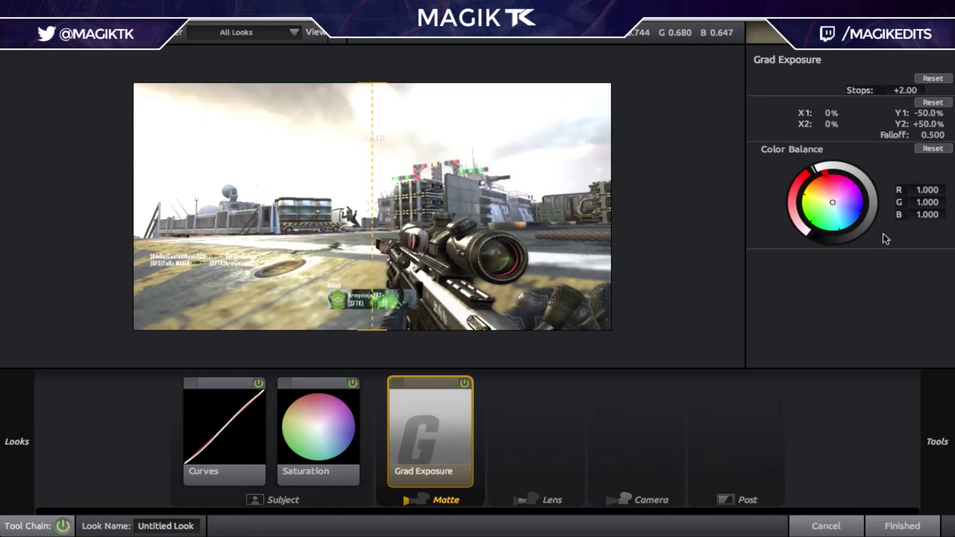
double_click(906, 90)
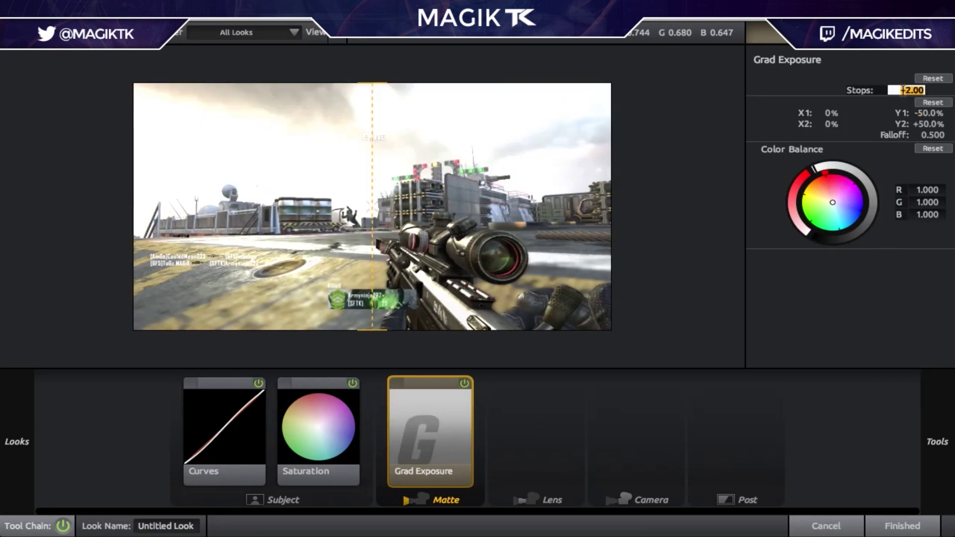
type("0.2")
key("Return")
- Compare the image with the whole tool chain off and on
mouse_move(948, 349)
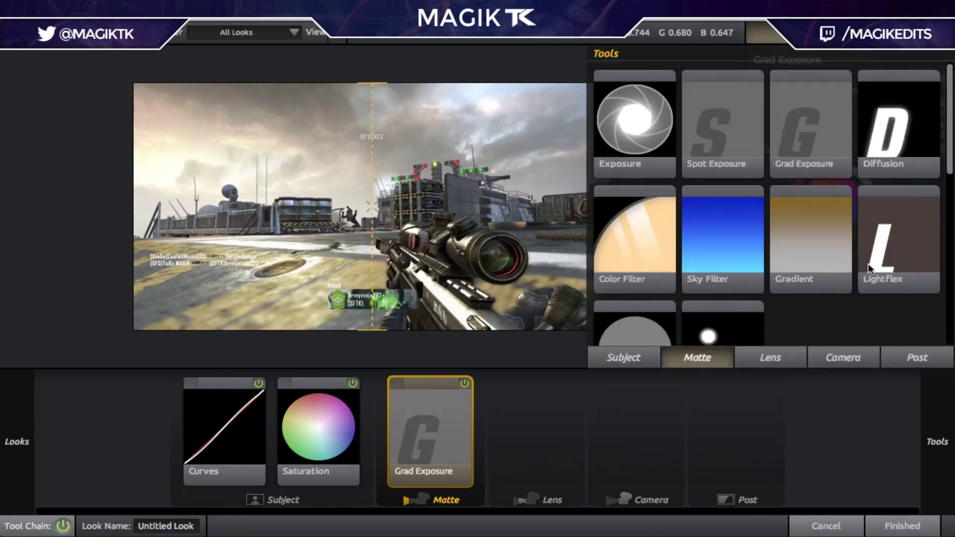
left_click(63, 527)
left_click(64, 527)
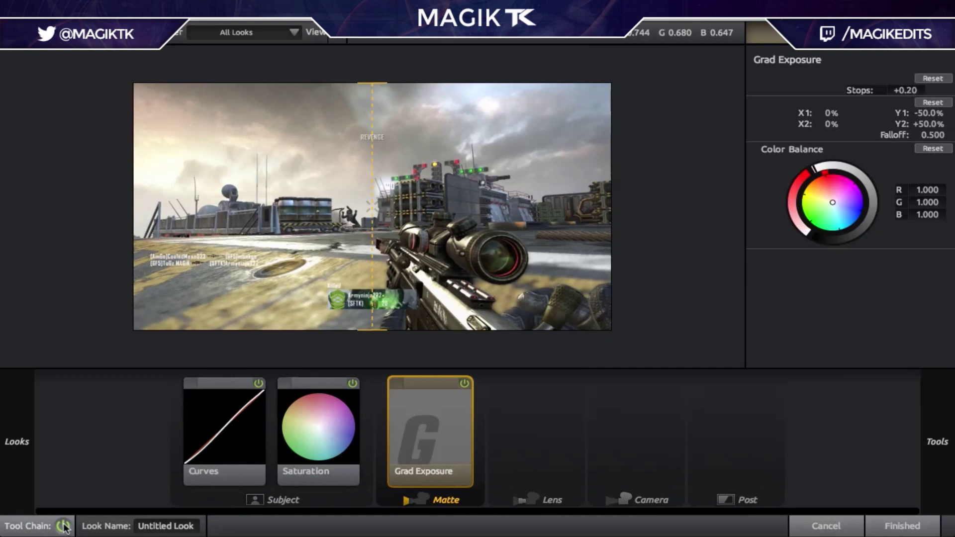
left_click(63, 526)
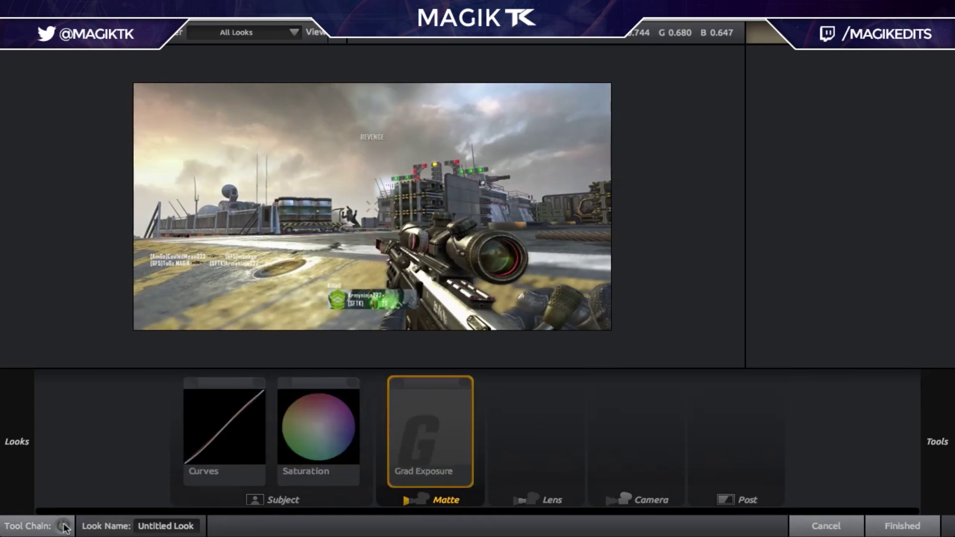
left_click(63, 526)
- Add a Diffusion tool after Grad Exposure in the Matte stage and tint its color green, about R 0.027, G 0.999, B 0.102
mouse_move(951, 405)
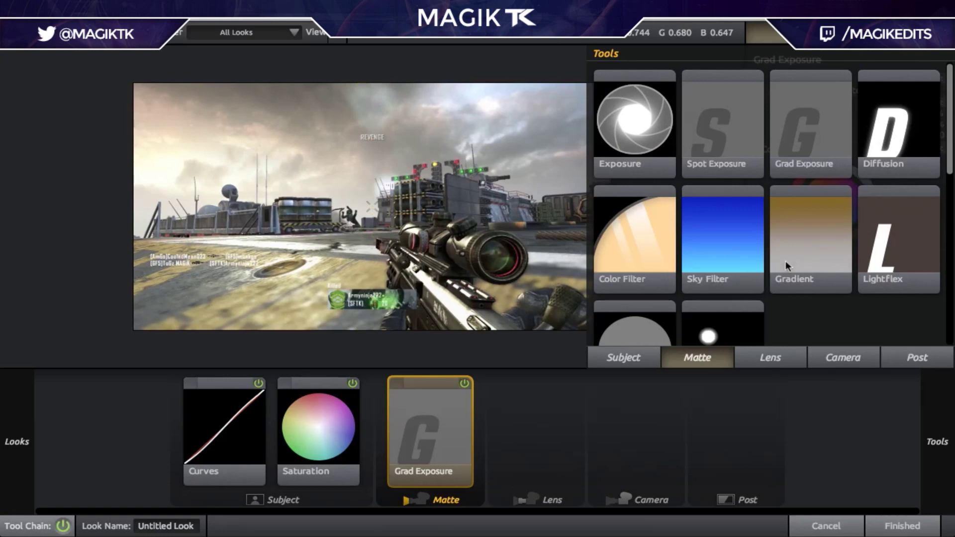
scroll(785, 261, "down", 5)
scroll(788, 266, "down", 3)
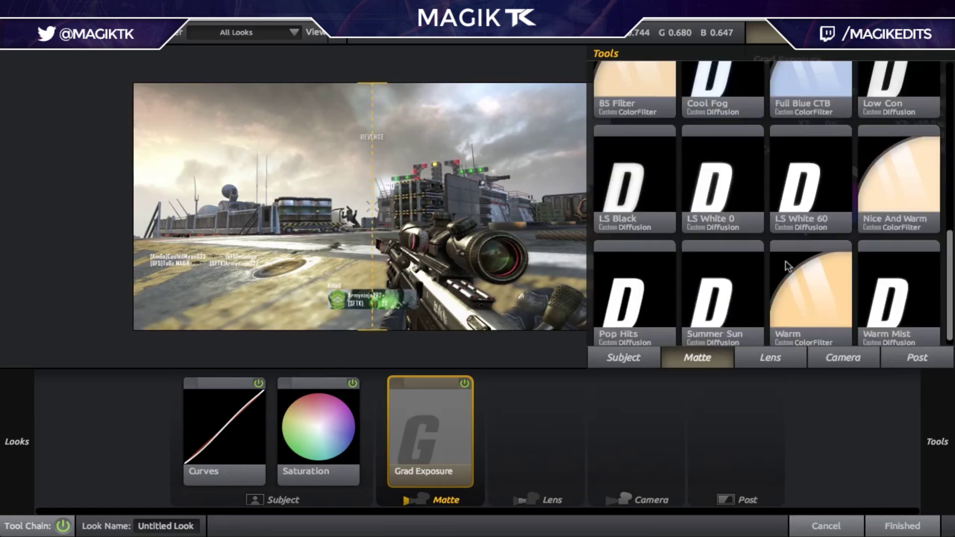
scroll(848, 165, "up", 8)
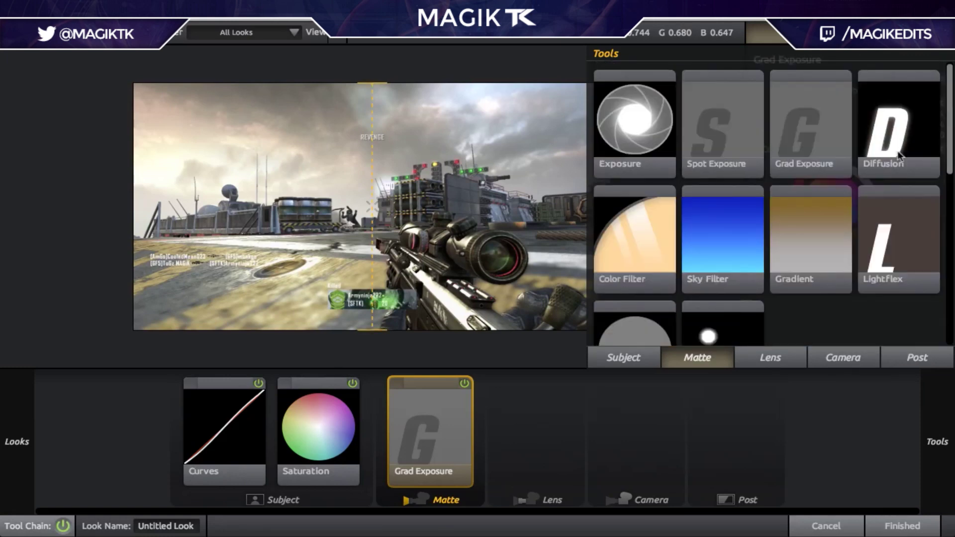
mouse_move(899, 156)
left_mouse_down()
mouse_move(647, 220)
mouse_move(481, 355)
left_mouse_up()
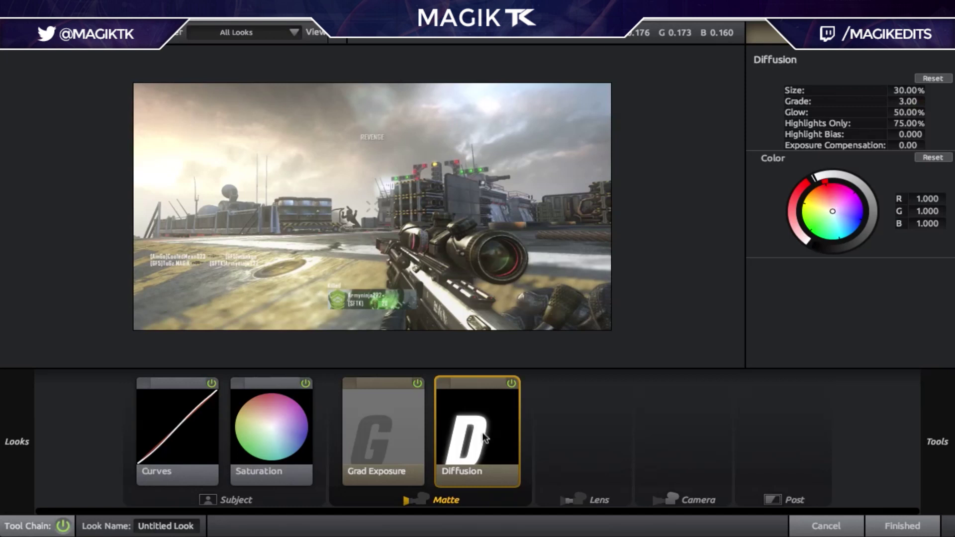
left_click_drag(830, 201, 813, 233)
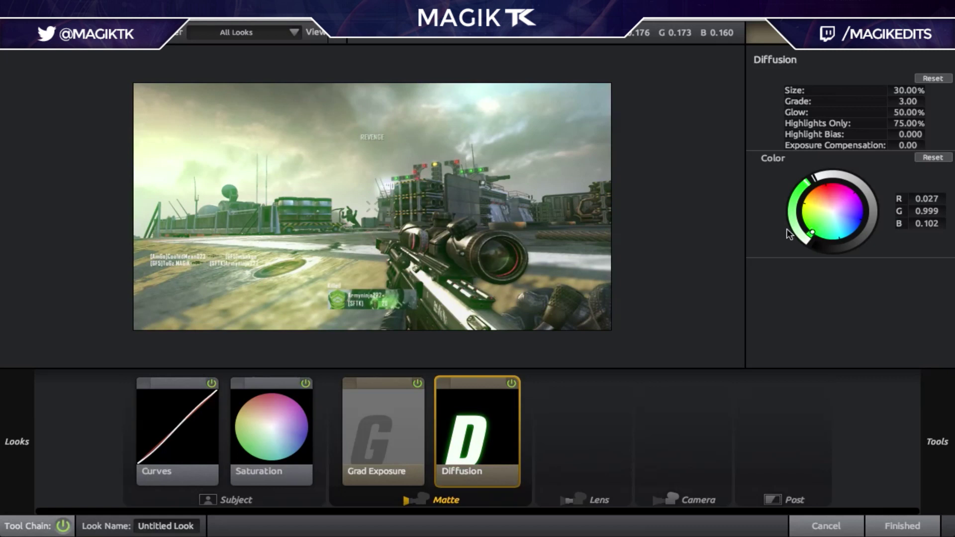
- Try Diffusion with Grade 4.00 and Size 40%, and compare the image with the tool off and on
left_click_drag(908, 102, 915, 98)
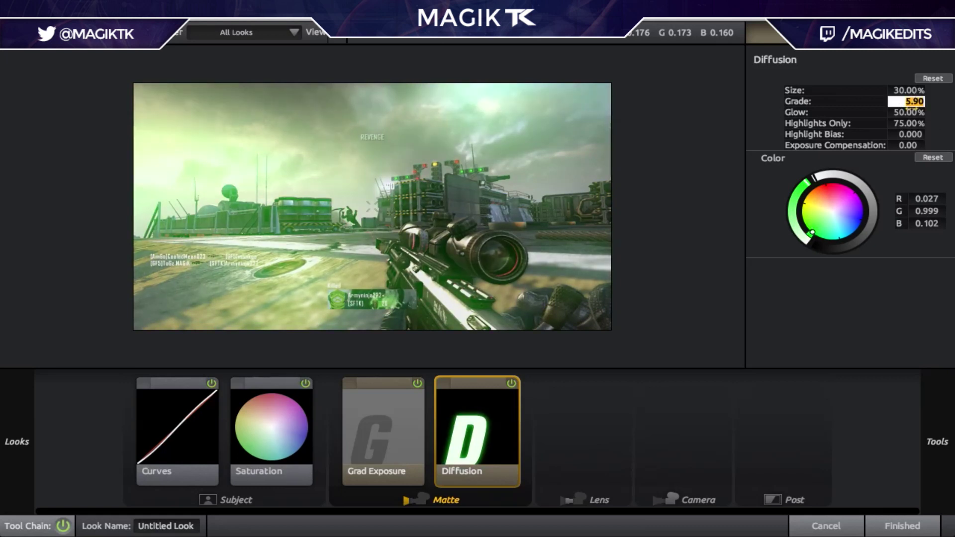
type("4")
key("Return")
left_click(916, 90)
type("40")
key("Return")
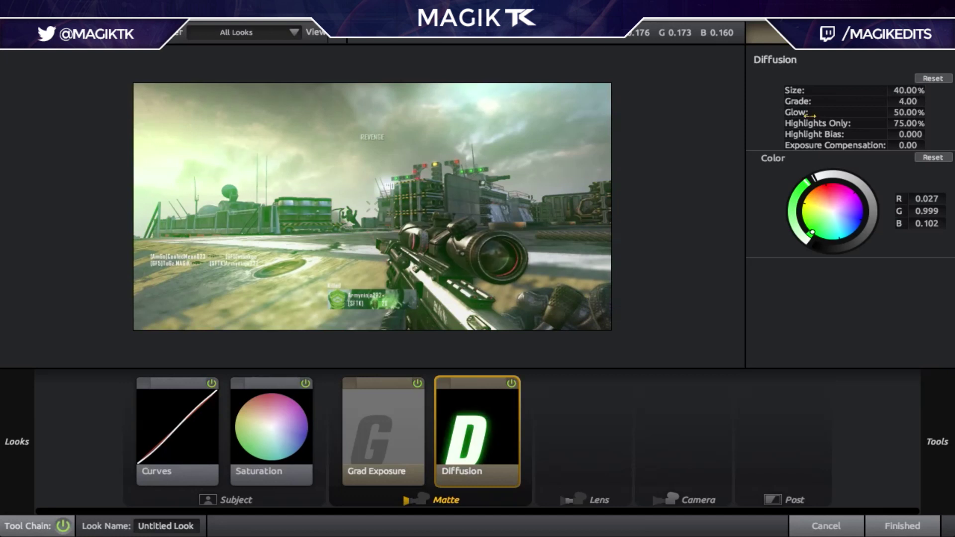
left_click(511, 384)
left_click(511, 384)
- Try a Diffusion Size of 20% and compare the image with the tool off and on
left_click(910, 91)
type("20")
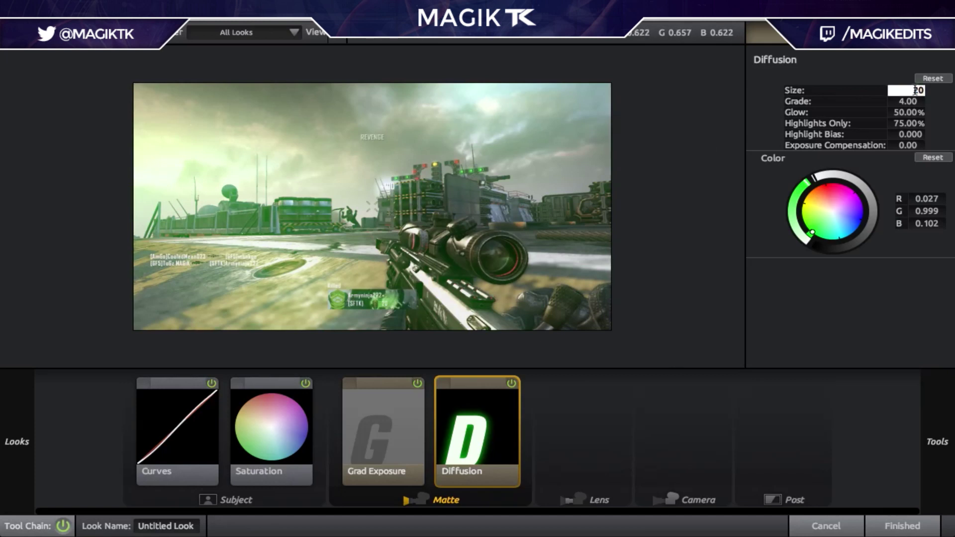
key("Return")
left_click(512, 385)
left_click(511, 384)
- Try a pink Diffusion color, and settle on pure green at about R 0.028, G 0.999, B 0.027
mouse_move(811, 231)
left_mouse_down()
mouse_move(801, 227)
mouse_move(819, 227)
mouse_move(811, 231)
left_mouse_up()
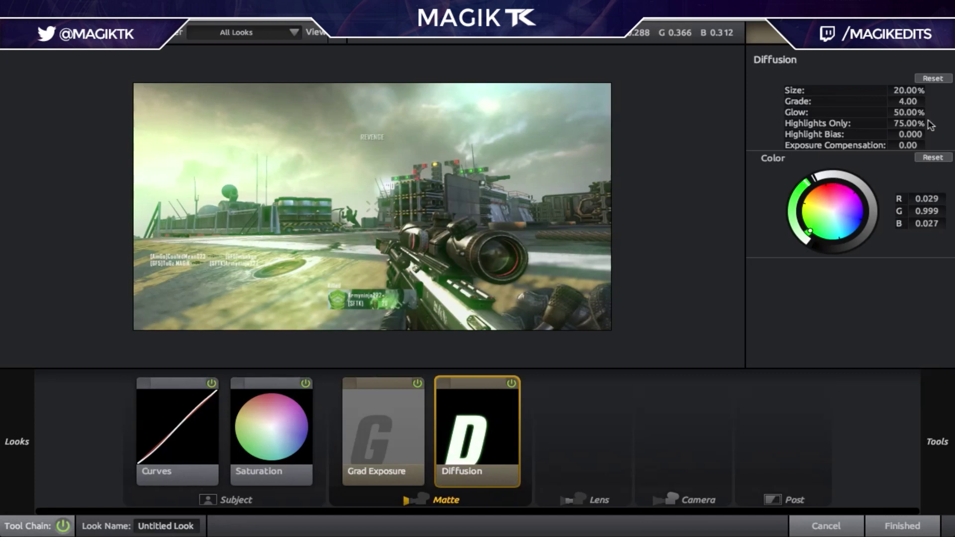
left_click(837, 183)
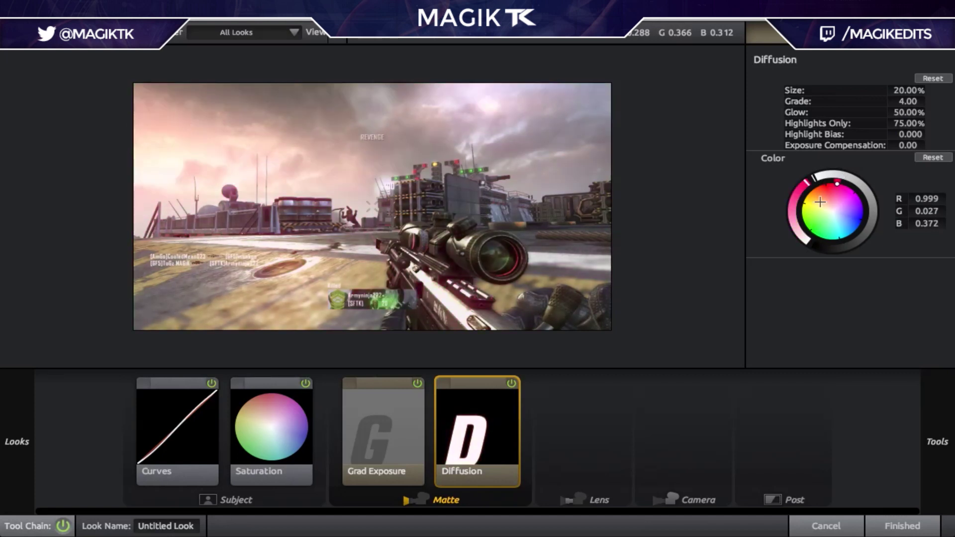
left_click_drag(837, 183, 810, 231)
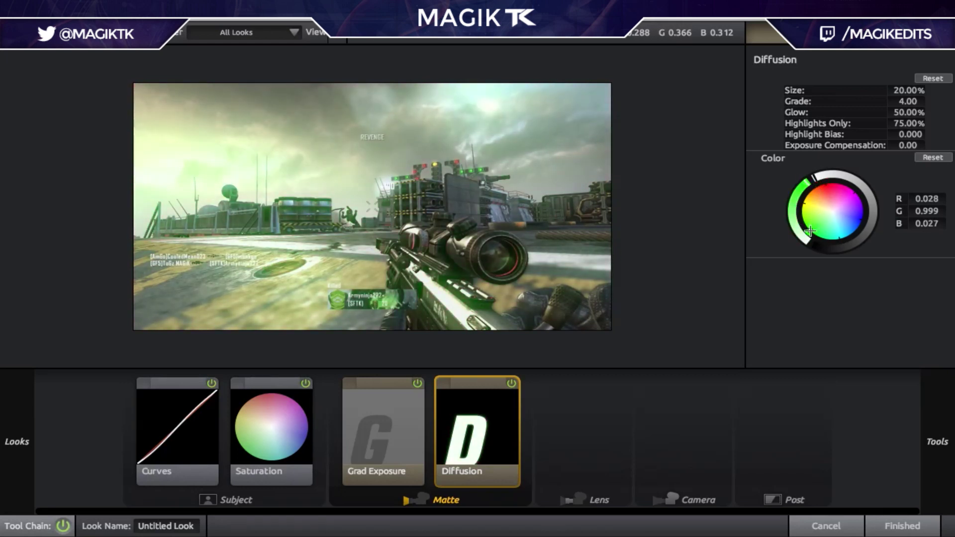
- Set the Diffusion Size to 35% and reduce Grade to 3 and on to 2, comparing with the tool off and on
left_click(908, 101)
type("3")
key("Return")
left_click(908, 90)
type("35")
key("Return")
left_click(907, 101)
type("2")
key("Return")
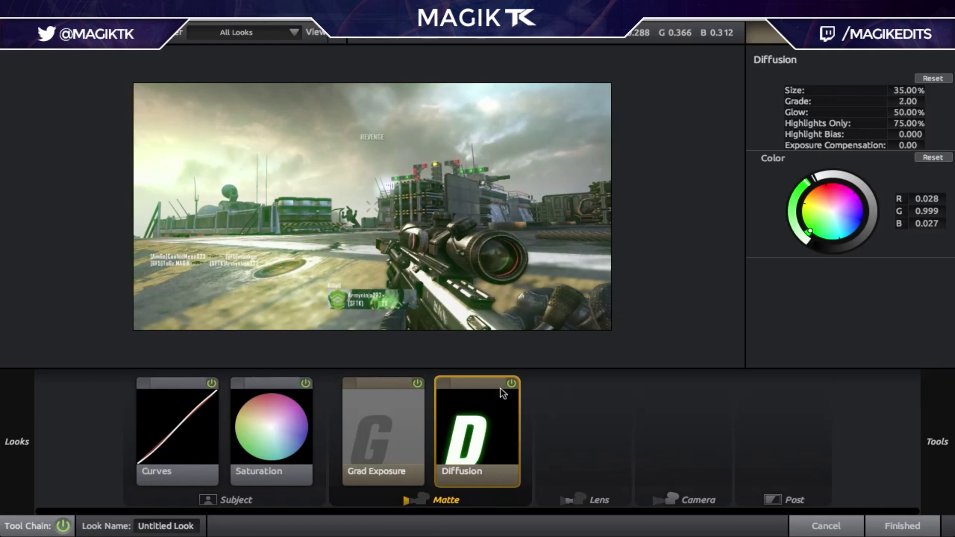
left_click(512, 383)
left_click(512, 383)
- Set the Diffusion Grade to 2.5
left_click(914, 101)
type("2.5")
key("Return")
- Look through the remaining Matte tools and add a Vignette tool in the Lens stage
mouse_move(953, 413)
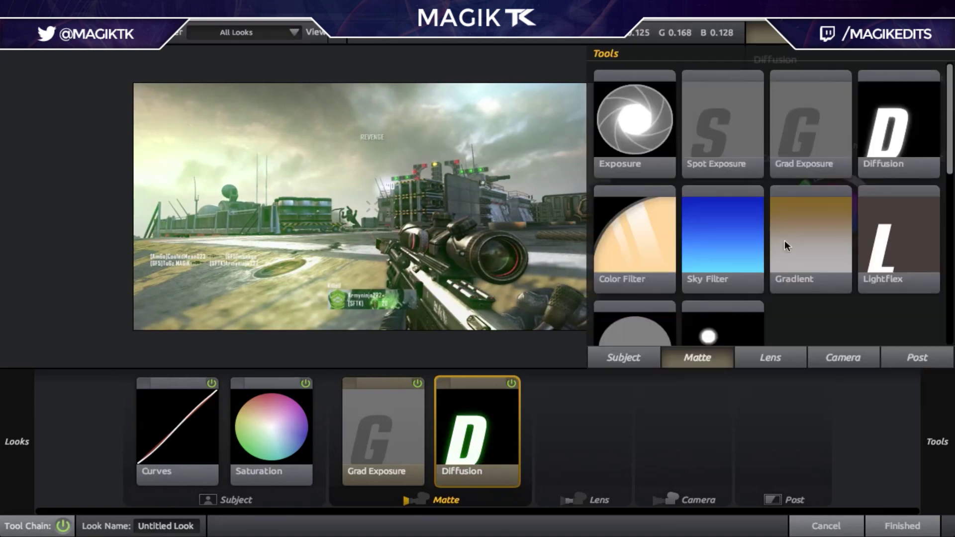
scroll(815, 308, "down", 5)
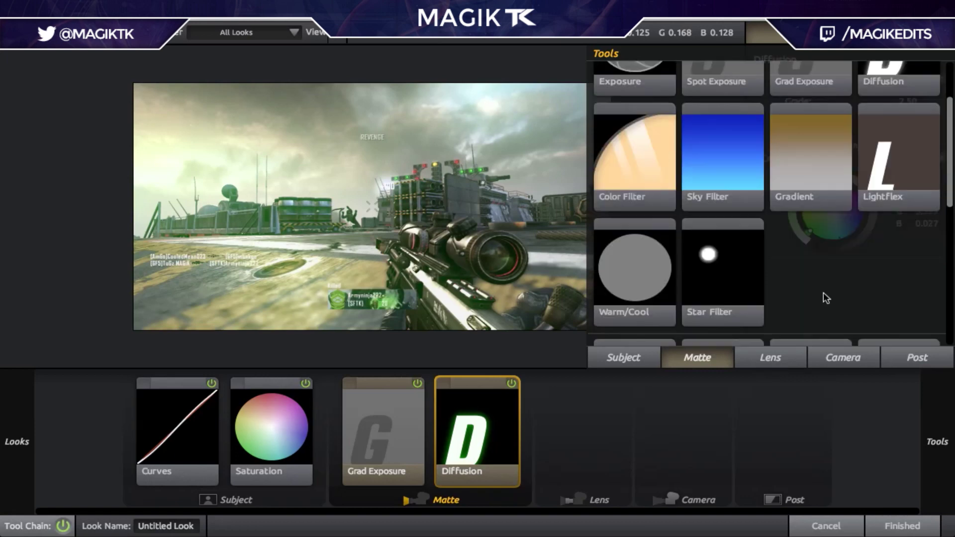
scroll(823, 292, "down", 2)
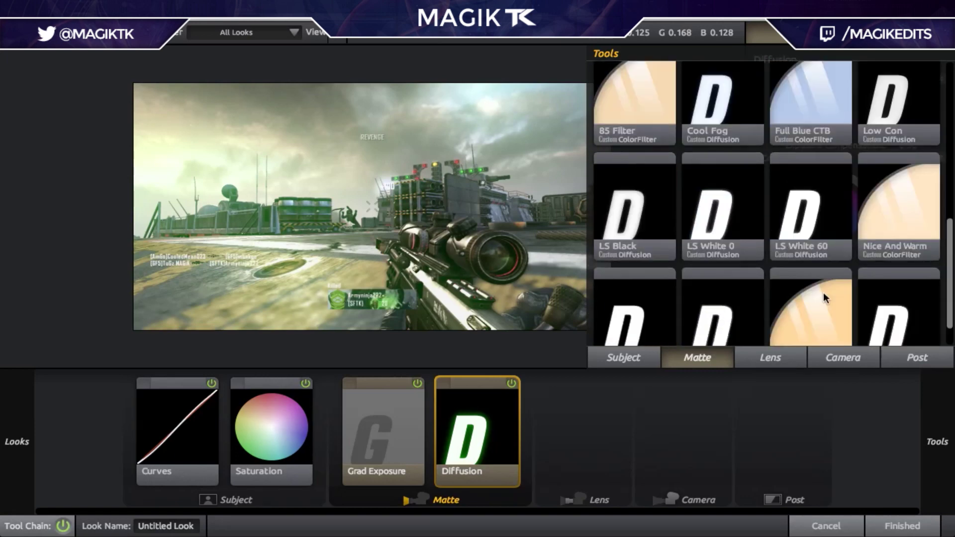
left_click(770, 357)
scroll(799, 180, "up", 1)
scroll(798, 180, "up", 1)
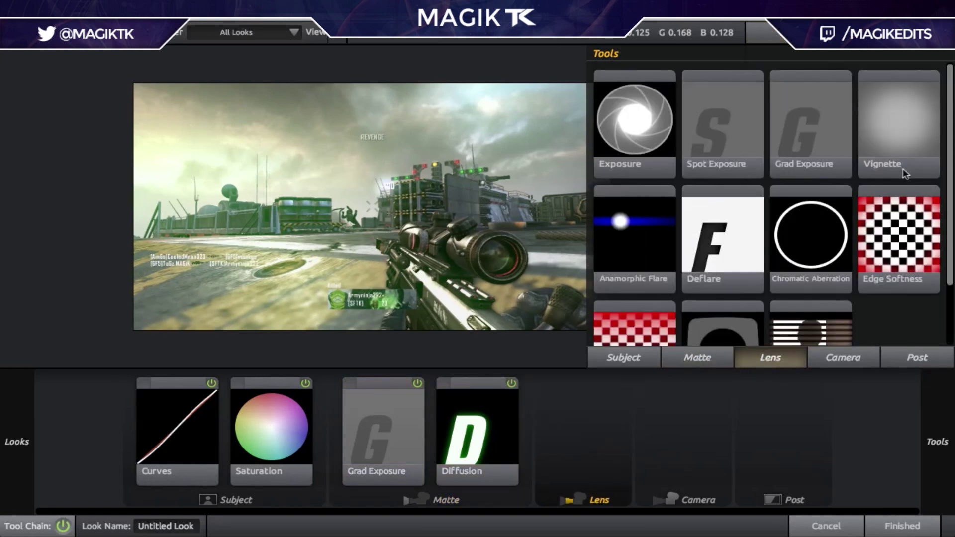
mouse_move(911, 124)
left_mouse_down()
mouse_move(597, 124)
mouse_move(420, 142)
left_mouse_up()
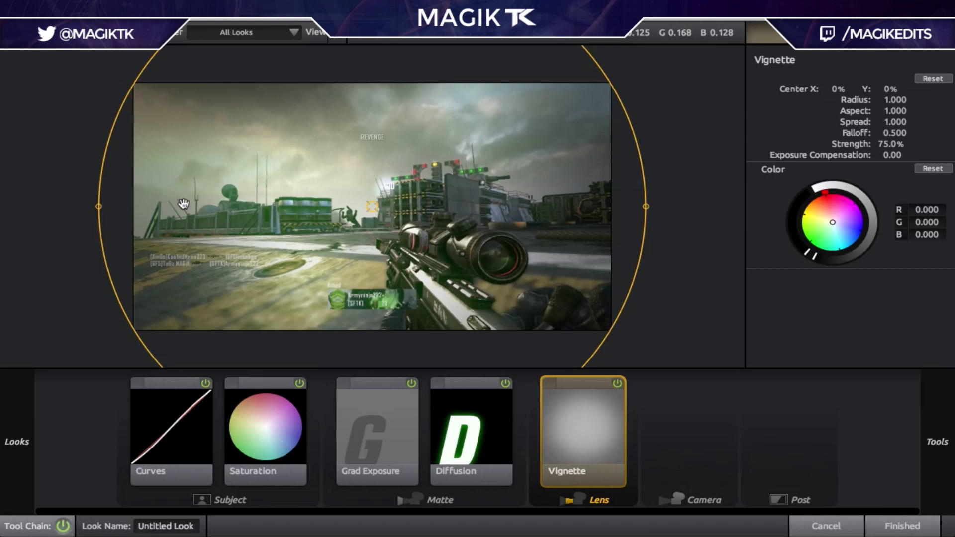
- Widen the vignette to an Aspect of about 1.316 and enlarge its Radius to about 1.361, comparing with the tool off and on
left_click_drag(646, 207, 731, 207)
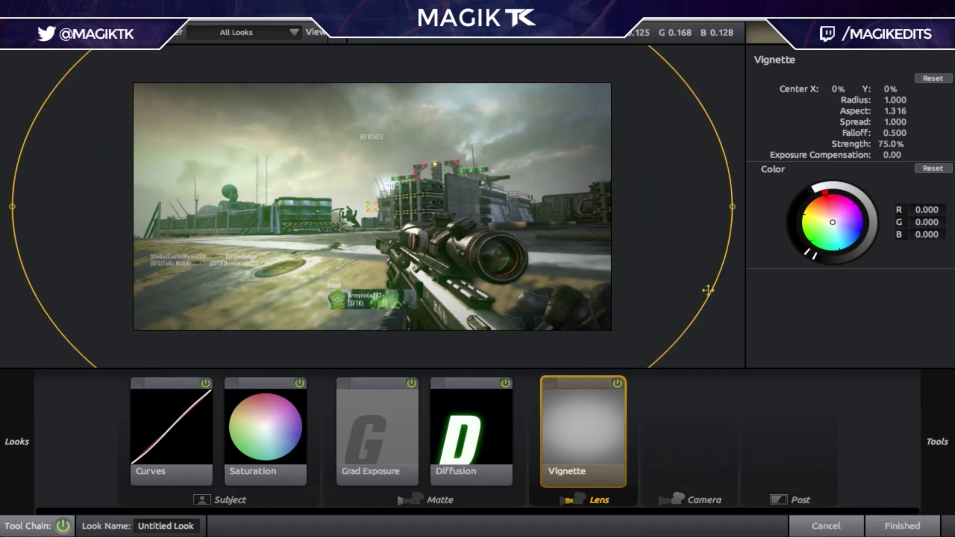
left_click_drag(712, 299, 825, 345)
left_click(618, 383)
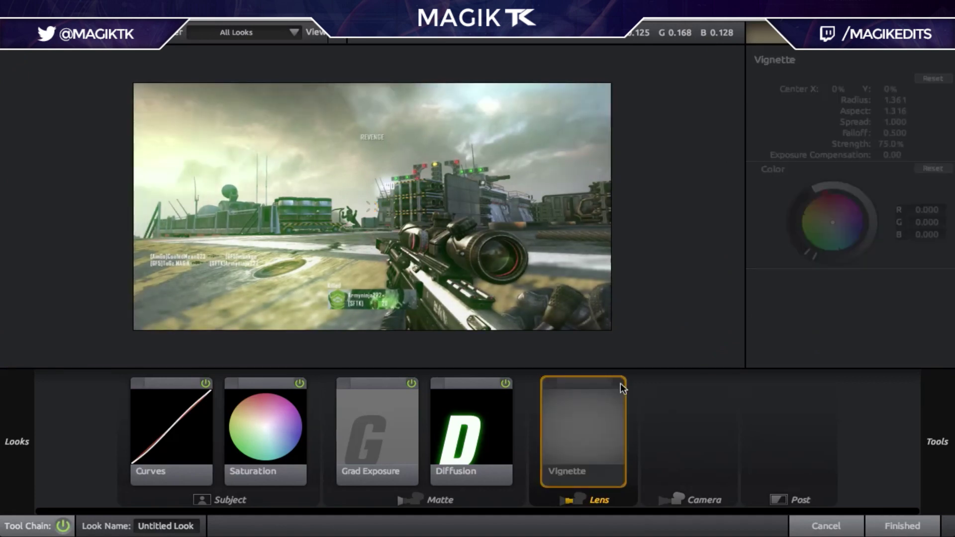
left_click(617, 384)
scroll(622, 269, "down", 4)
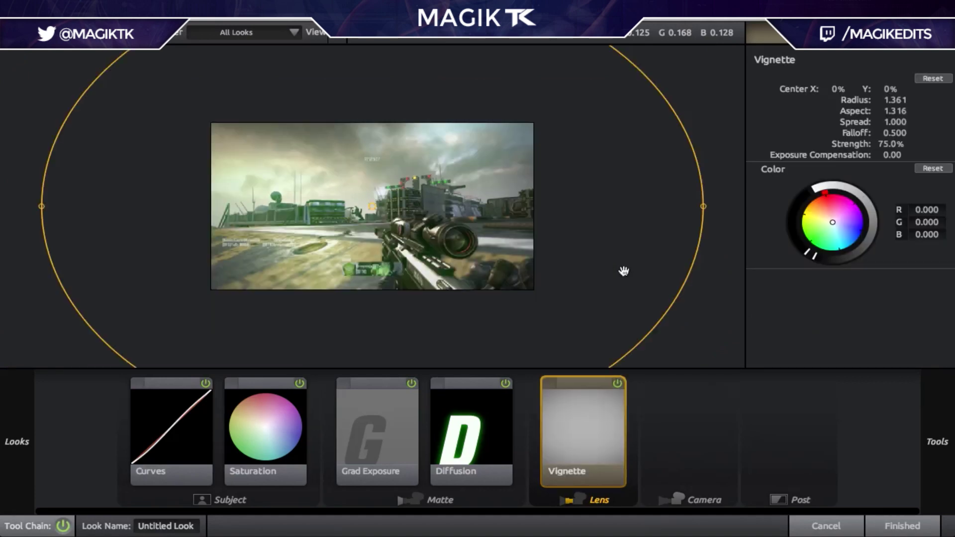
- Remove the Vignette tool from the Lens stage and enlarge the preview of the look
key("Delete")
scroll(550, 267, "up", 3)
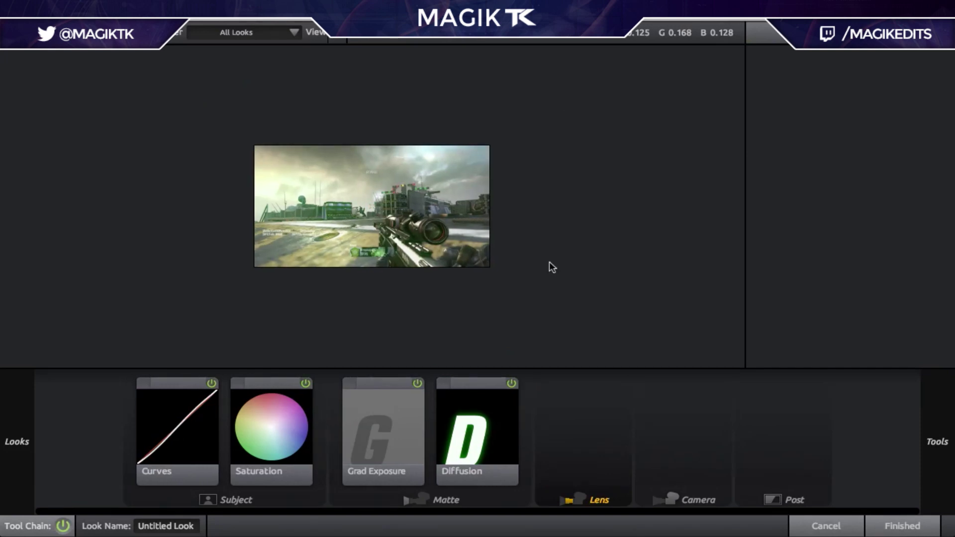
scroll(551, 267, "up", 1)
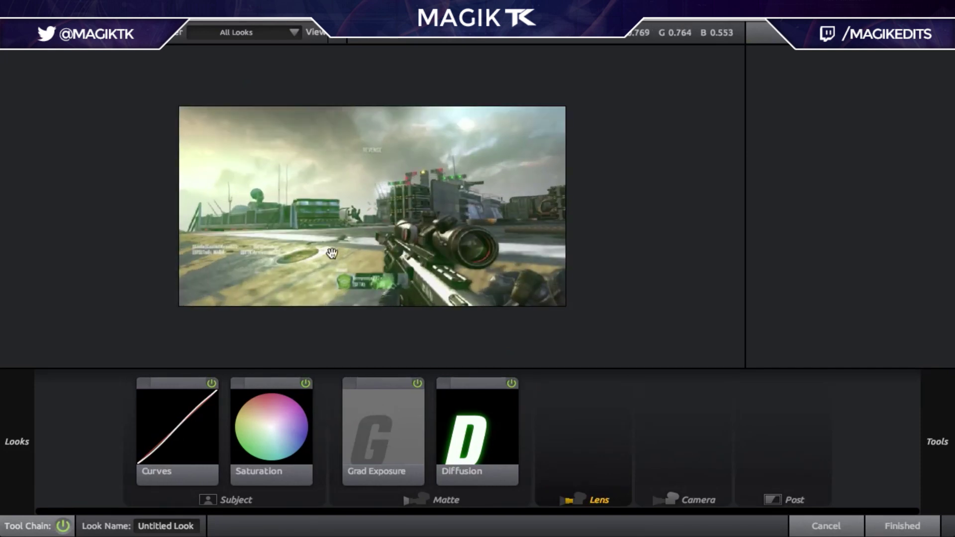
scroll(239, 202, "up", 2)
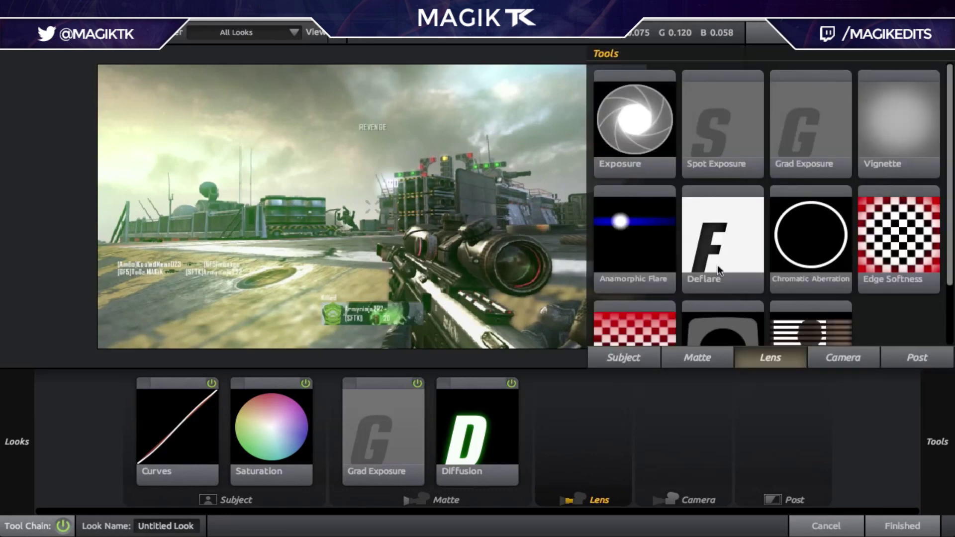
- Try a green Anamorphic Flare in the Lens stage with Size about 65.97% and Threshold 1.040, and remove it again
left_click_drag(649, 242, 391, 221)
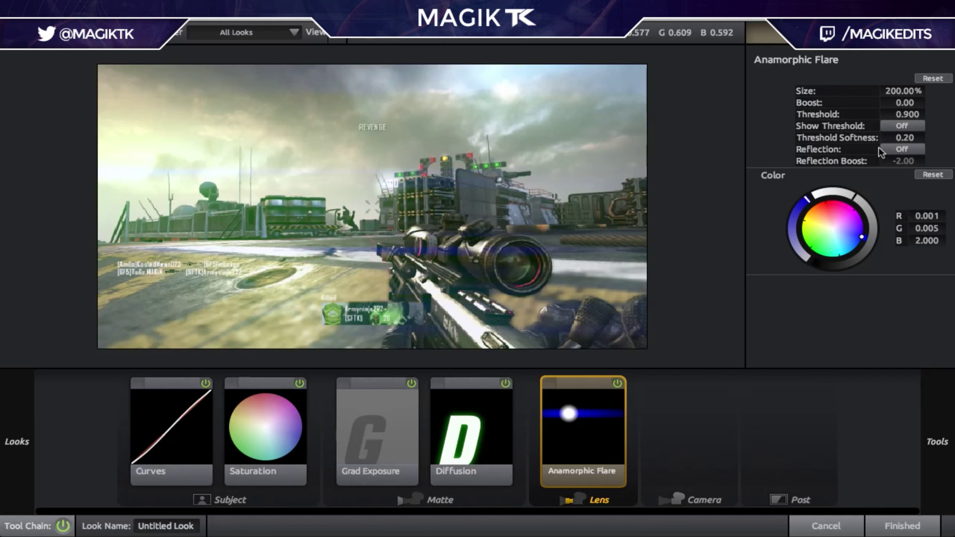
left_click(814, 245)
left_click_drag(815, 244, 807, 247)
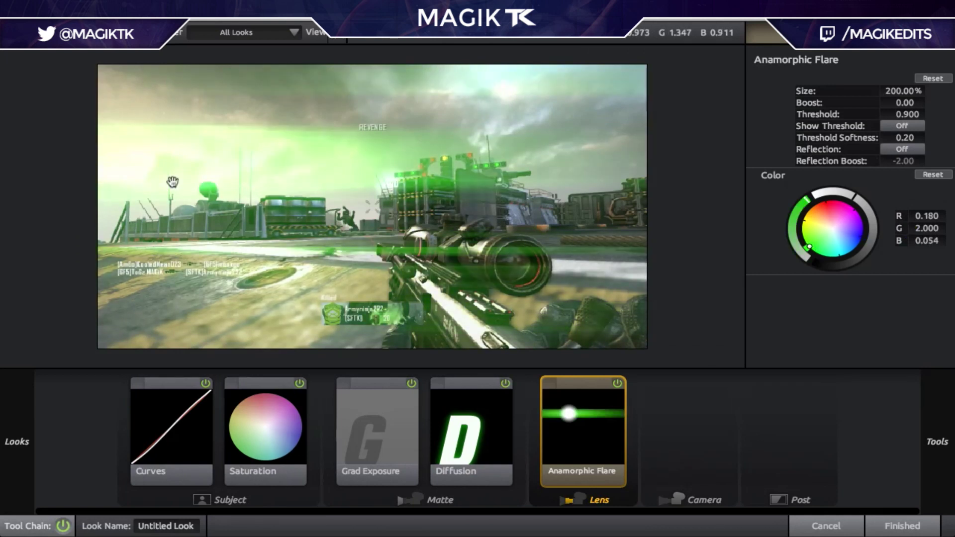
left_click_drag(904, 90, 904, 114)
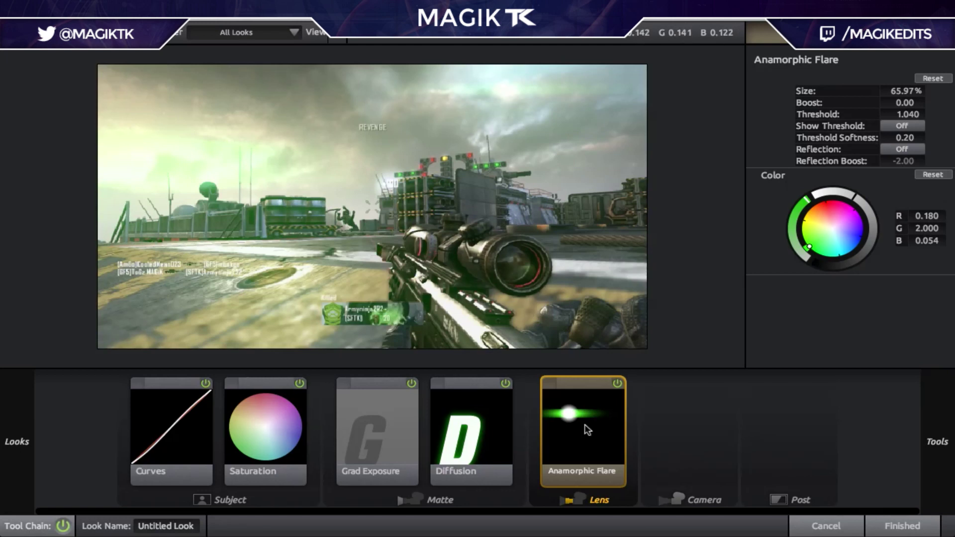
key("Delete")
- Try an Edge Softness tool in the Lens stage and enlarge its Radius to about 1.288
mouse_move(937, 441)
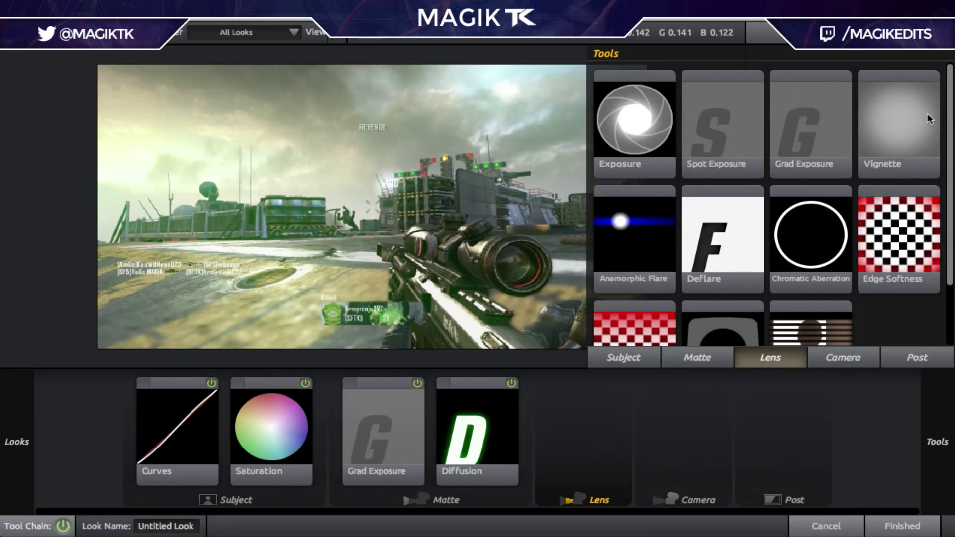
scroll(766, 241, "down", 3)
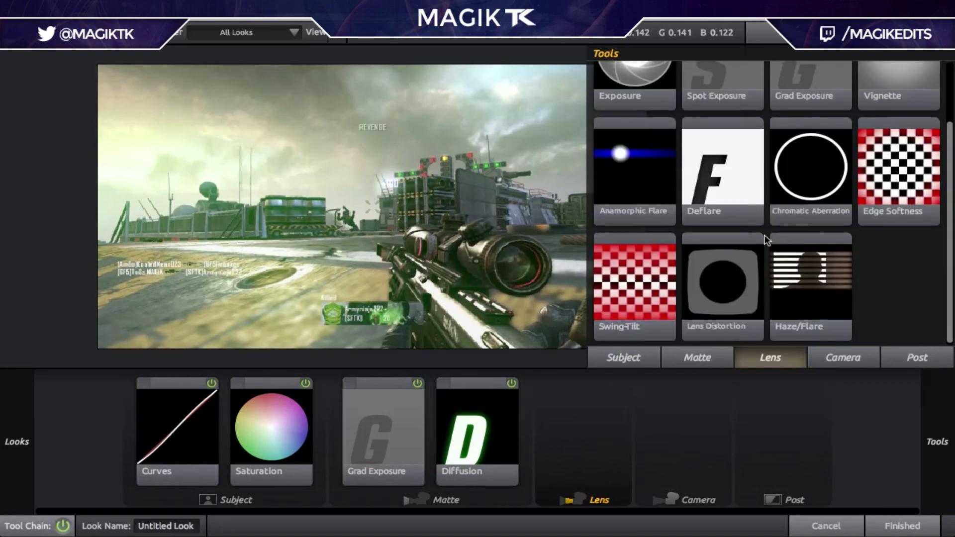
left_click_drag(894, 175, 582, 433)
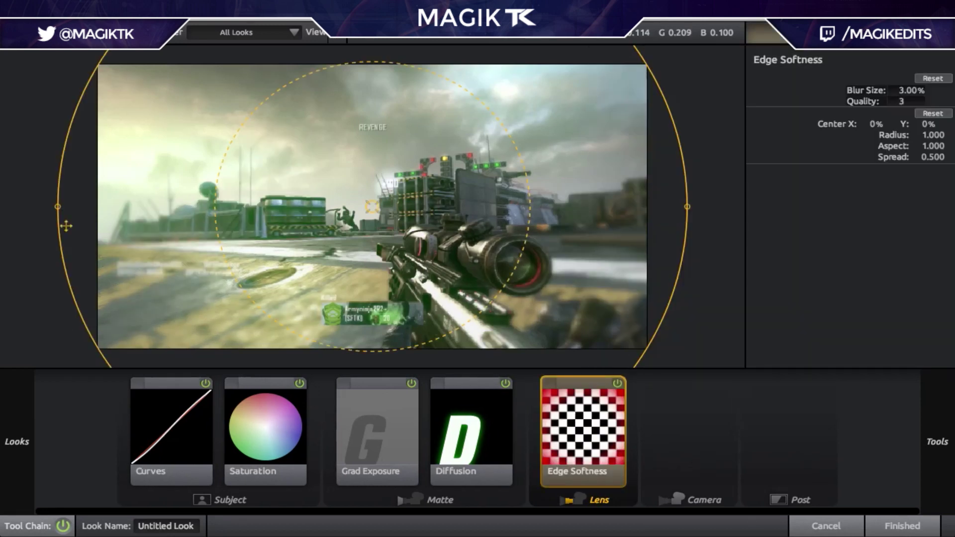
left_click_drag(62, 258, 4, 358)
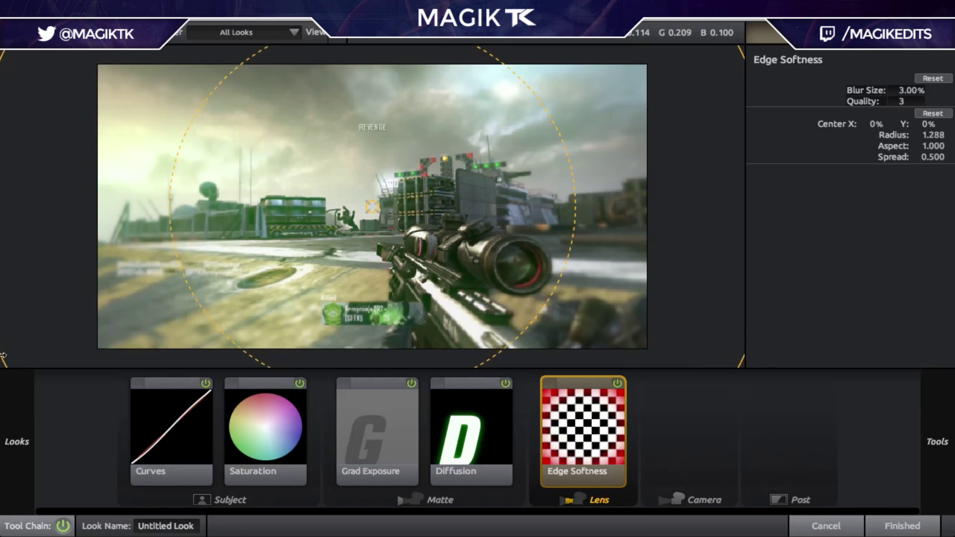
mouse_move(4, 364)
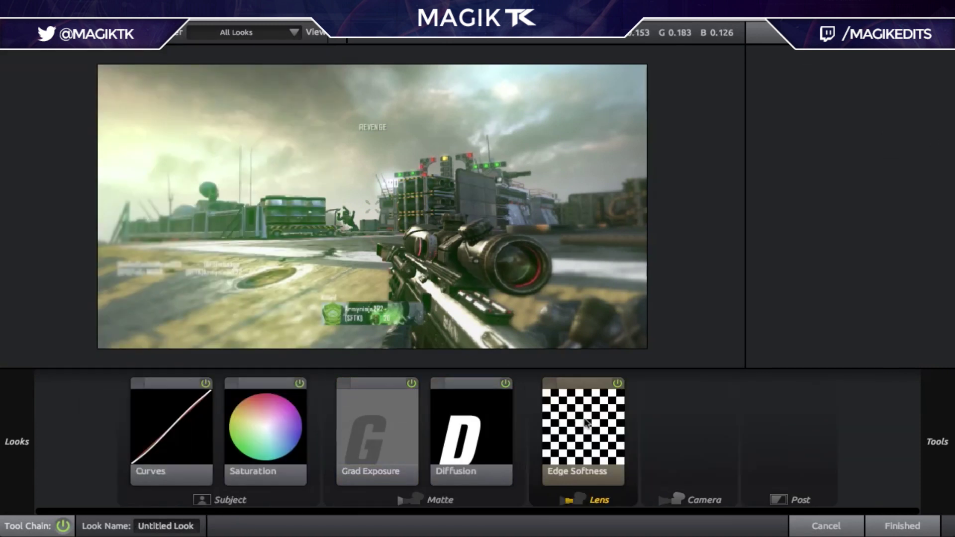
- Try the Edge Softness centre at about X -5.4%, Y +88.6% with Radius 2.000, and remove the tool
left_click(587, 425)
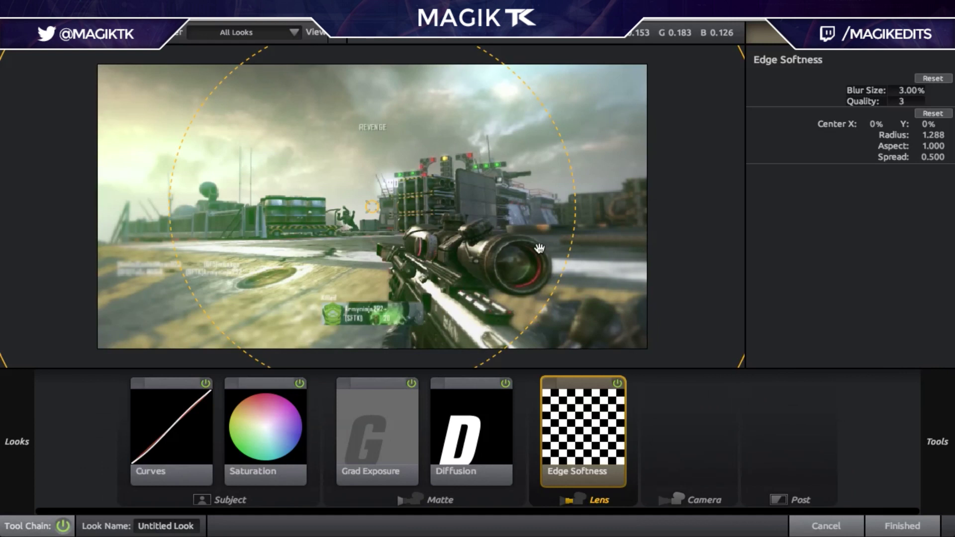
scroll(511, 231, "down", 1)
scroll(511, 231, "down", 1)
left_click_drag(481, 230, 480, 297)
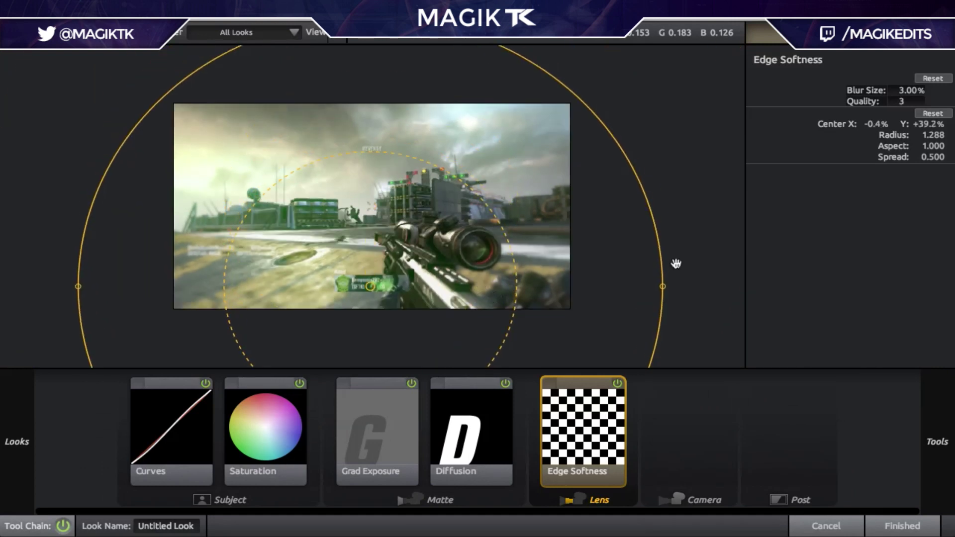
left_click_drag(807, 260, 951, 246)
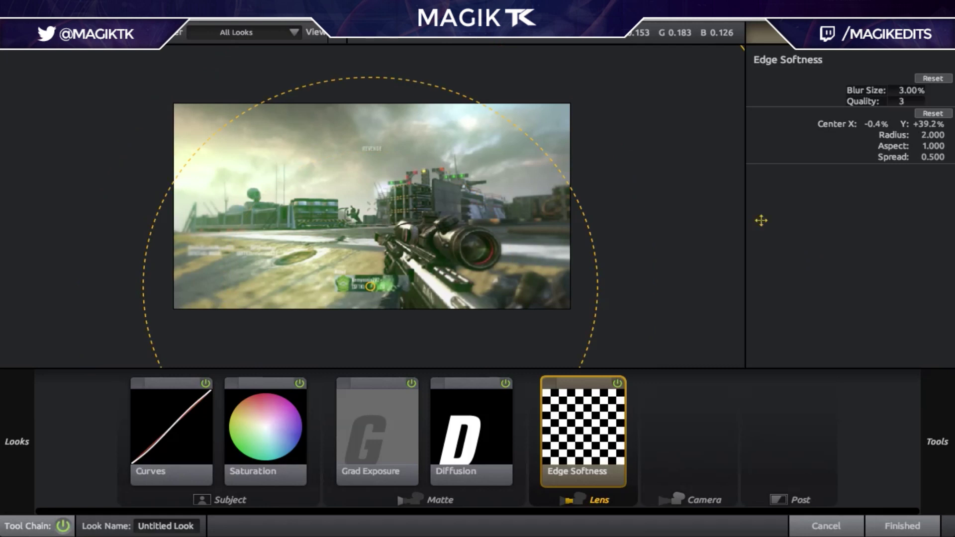
left_click_drag(382, 257, 153, 280)
scroll(373, 188, "up", 2)
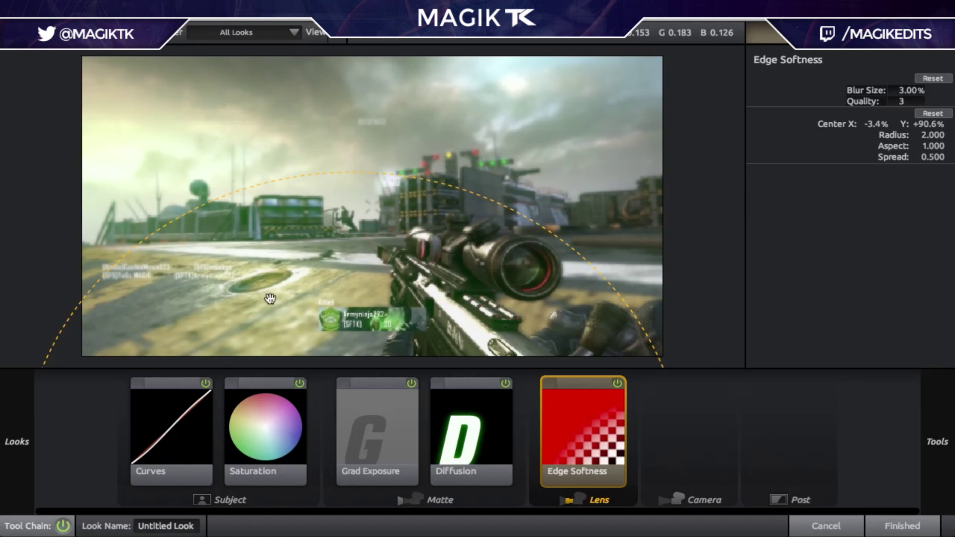
left_click_drag(269, 297, 266, 298)
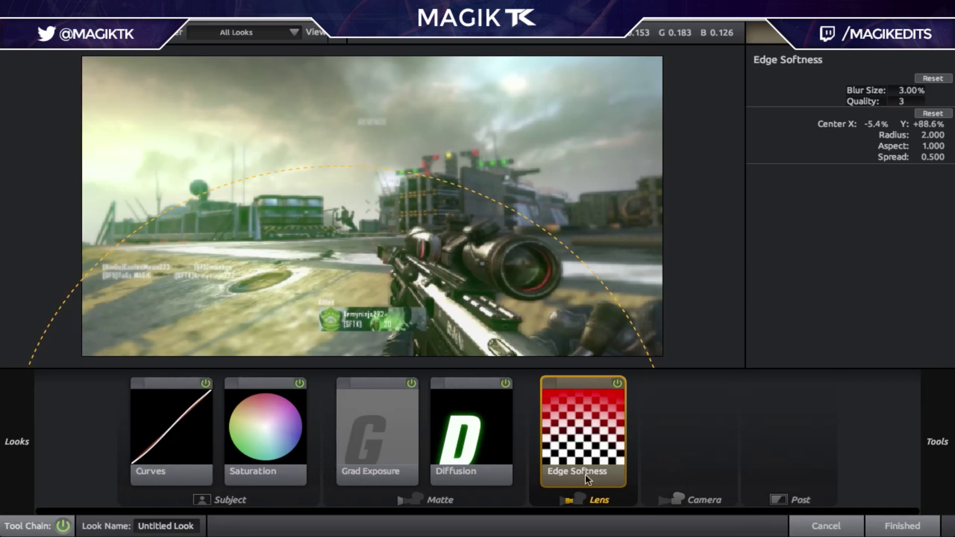
key("Delete")
- Try a Chromatic Aberration tool in the Lens stage with Red/Cyan at about +1.790, and remove it again
mouse_move(948, 437)
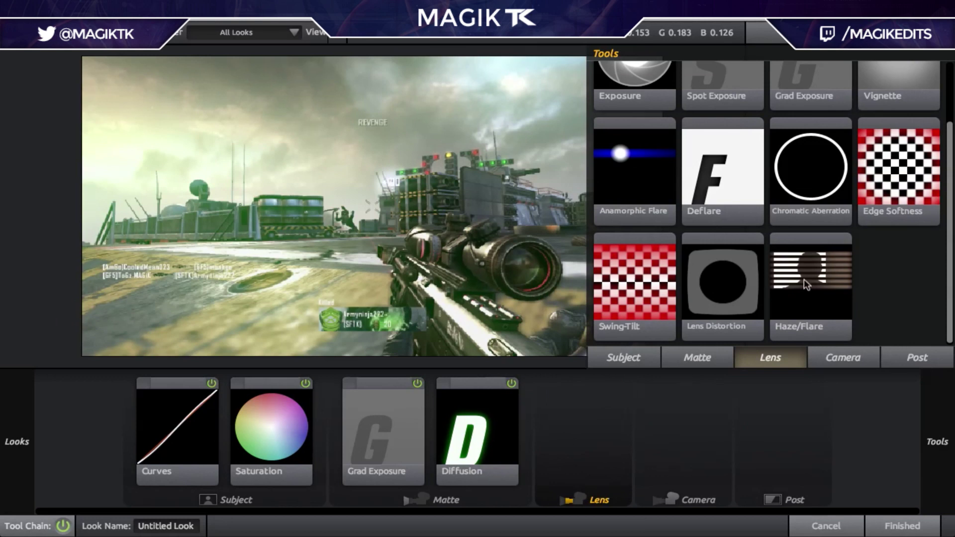
scroll(804, 279, "up", 2)
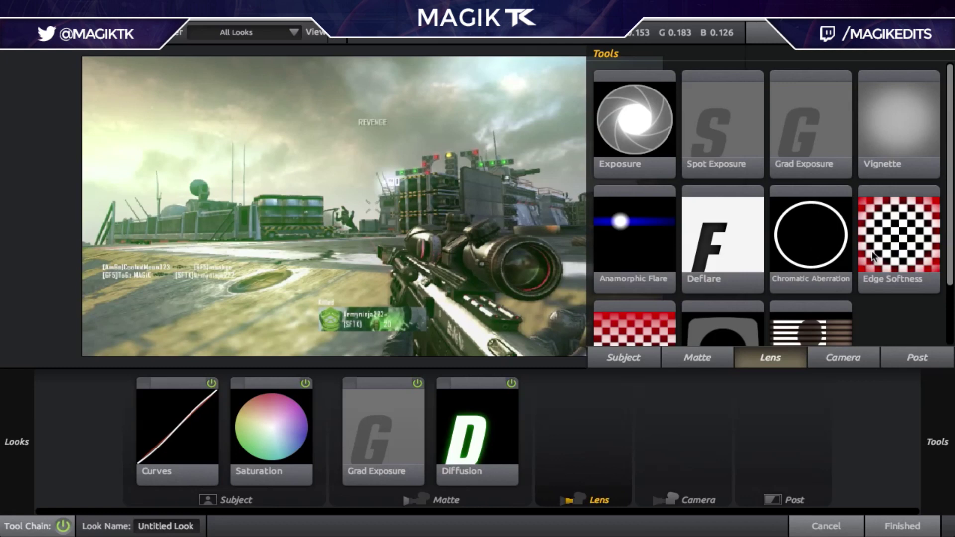
left_click_drag(828, 246, 396, 253)
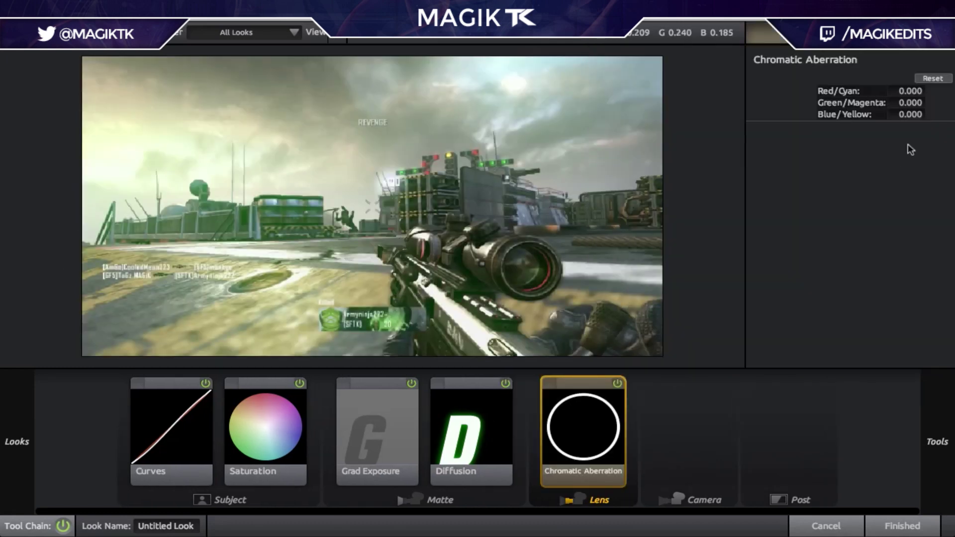
mouse_move(905, 91)
left_mouse_down()
mouse_move(942, 91)
mouse_move(897, 91)
mouse_move(907, 91)
left_mouse_up()
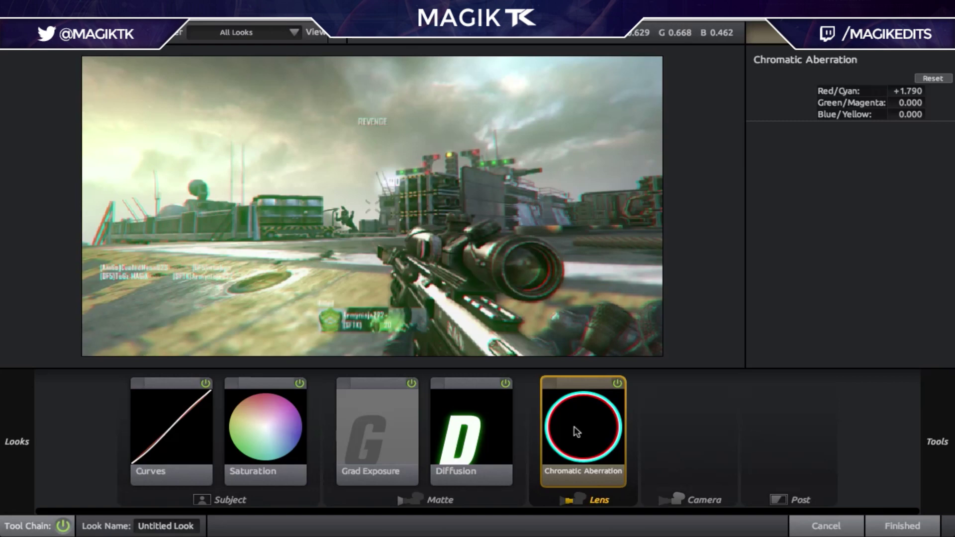
left_click_drag(576, 432, 841, 270)
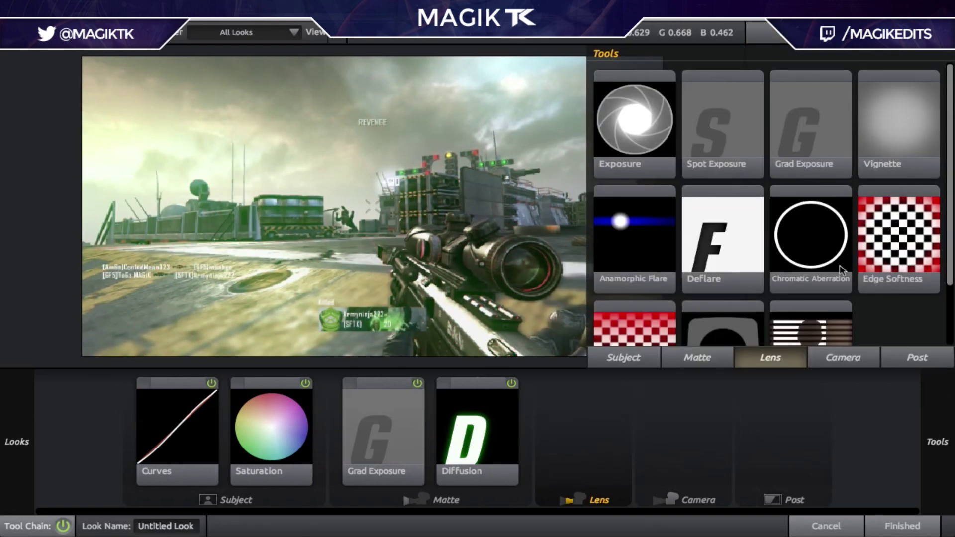
- Look through the Camera tools, try the 2-Strip Process in the Camera stage, and remove it again
left_click(853, 365)
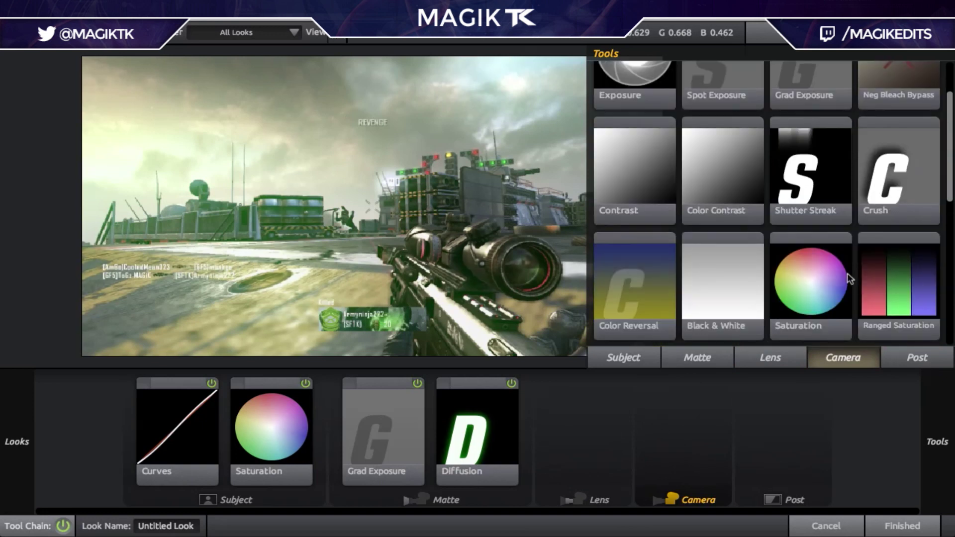
scroll(846, 273, "down", 5)
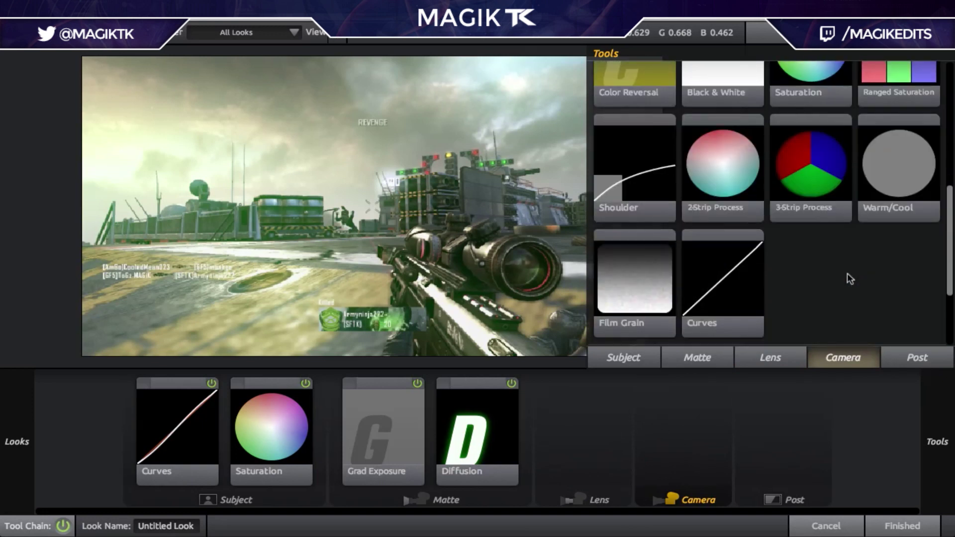
left_click_drag(759, 220, 681, 427)
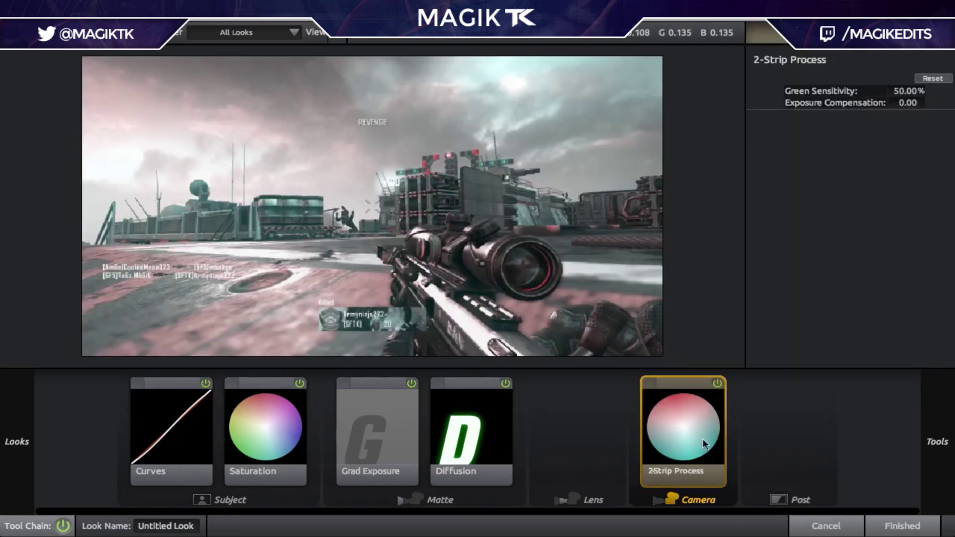
key("Delete")
- Try the 3-Strip Process in the Camera stage with Strength at +100%, and remove it again
mouse_move(952, 337)
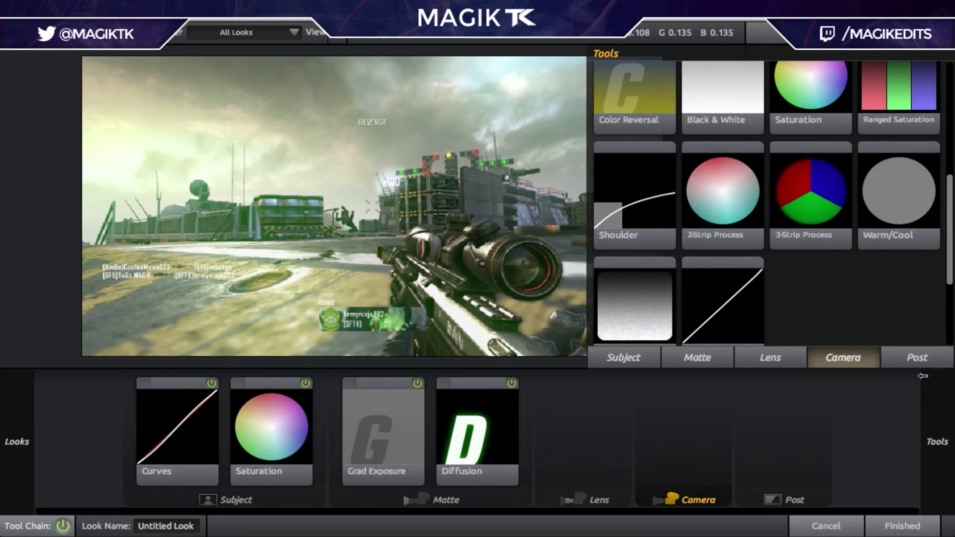
left_click_drag(820, 171, 506, 211)
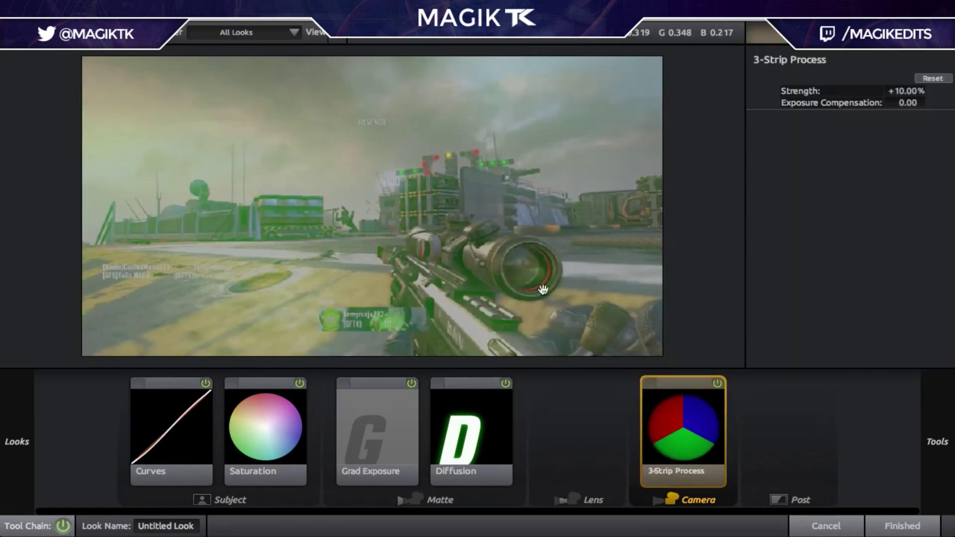
mouse_move(901, 99)
left_mouse_down()
mouse_move(928, 97)
mouse_move(905, 91)
left_mouse_up()
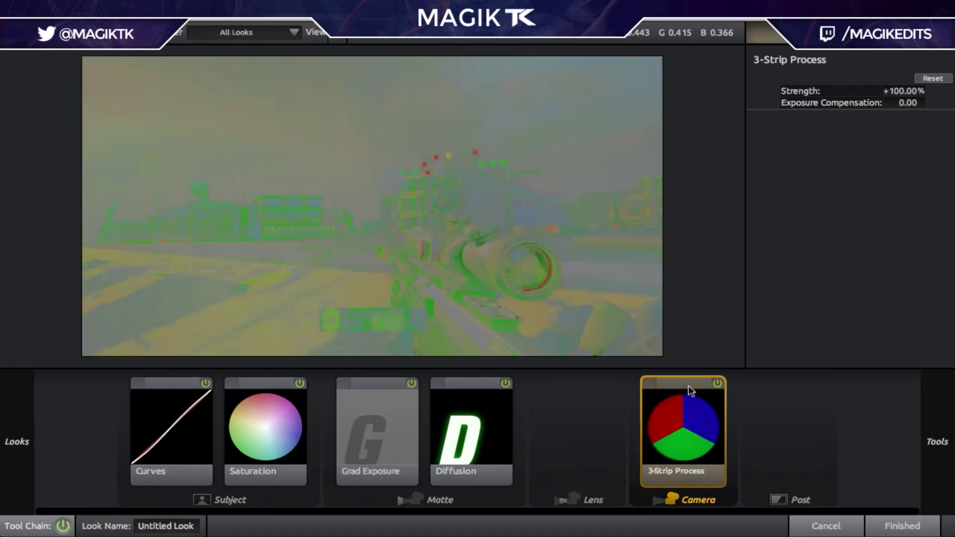
key("Delete")
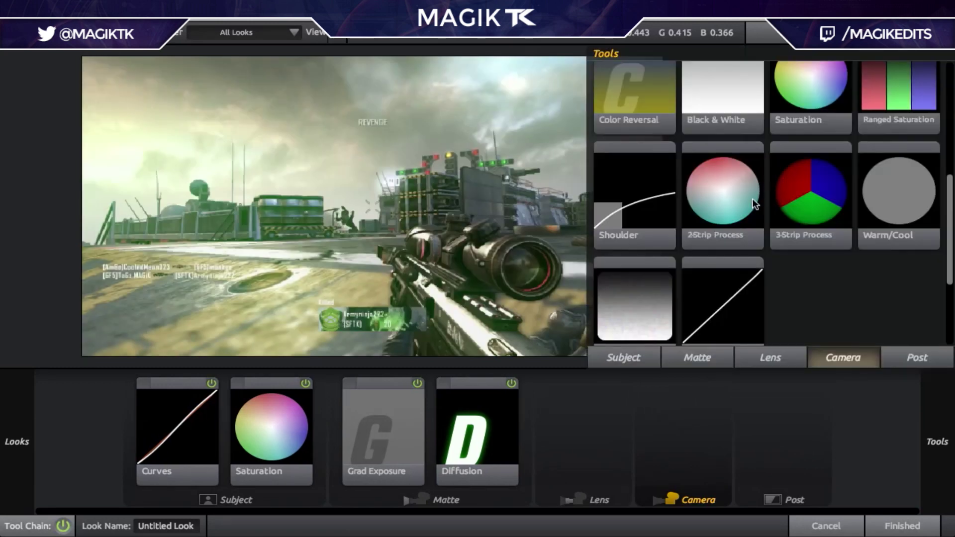
- Look through the remaining Camera and Post tools and finish the look, returning to the composition
scroll(754, 202, "up", 5)
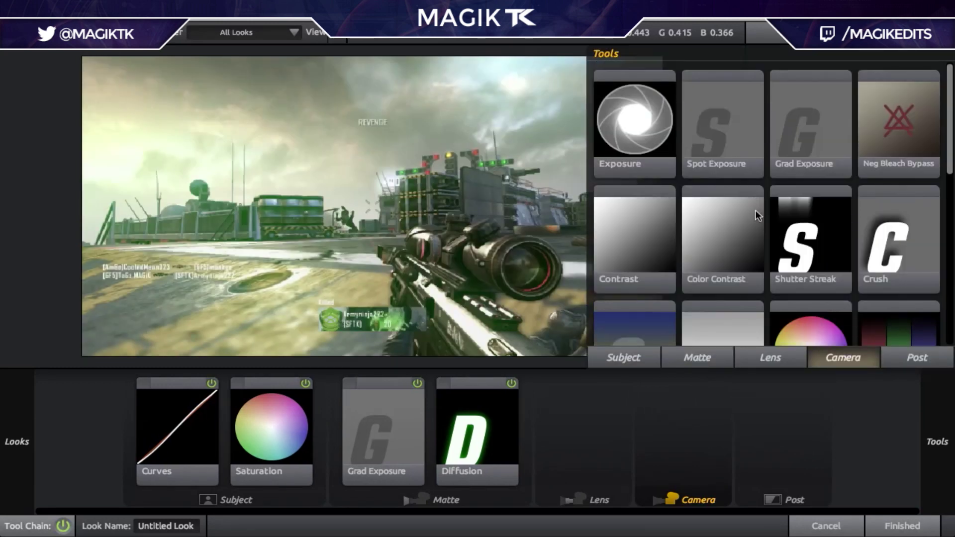
left_click(918, 358)
scroll(867, 308, "down", 2)
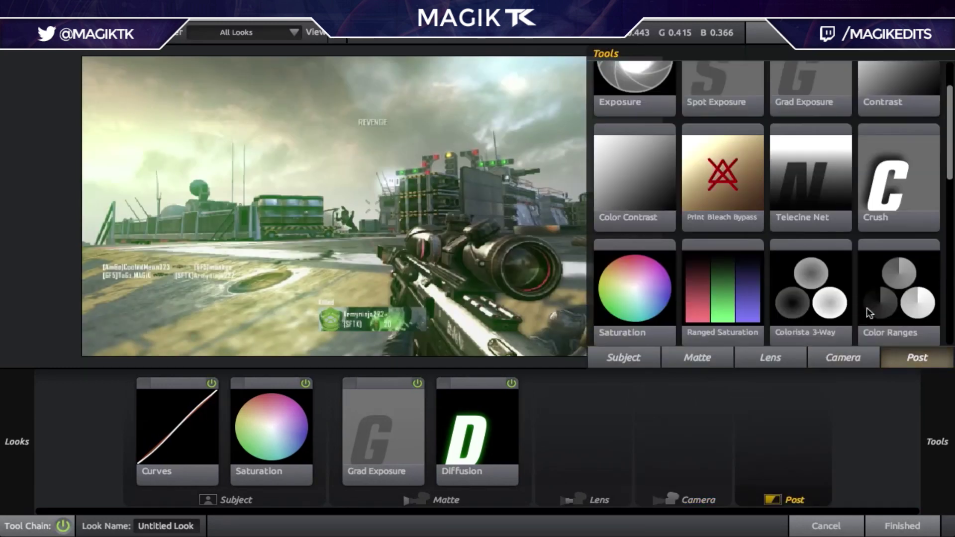
scroll(866, 313, "down", 2)
scroll(867, 313, "down", 3)
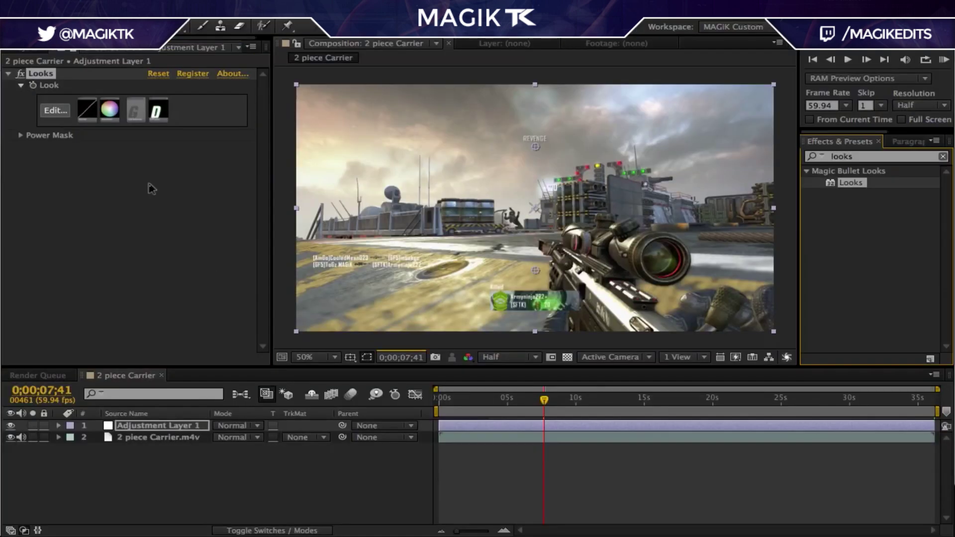
- Collapse the Looks effect, search the effects for "fl glow", and apply FL Glow to Adjustment Layer 1
left_click(7, 73)
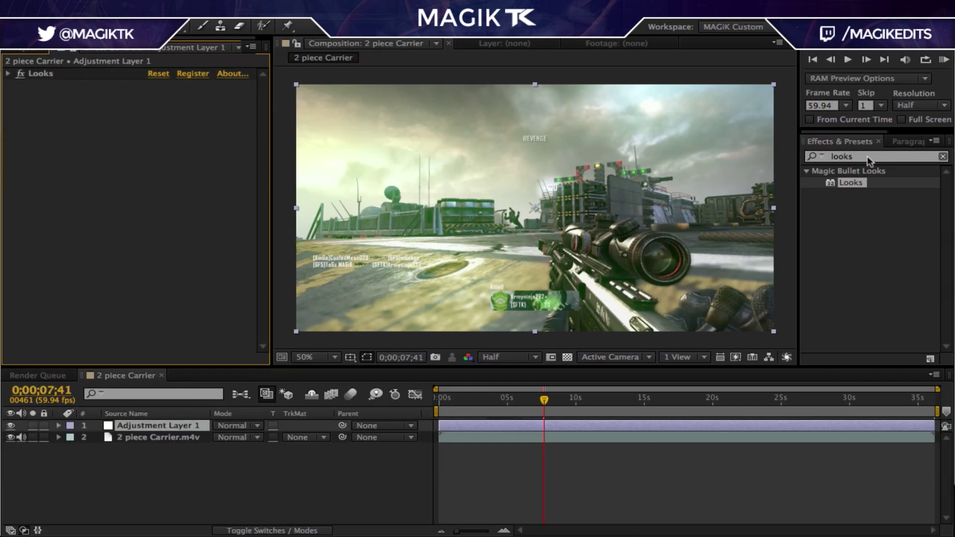
double_click(845, 156)
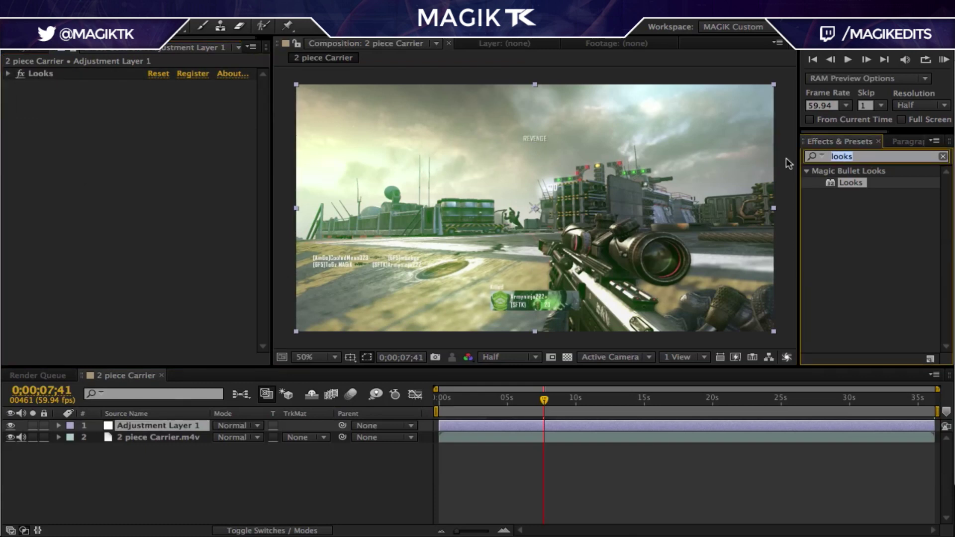
type("fl glow")
left_click_drag(854, 217, 497, 224)
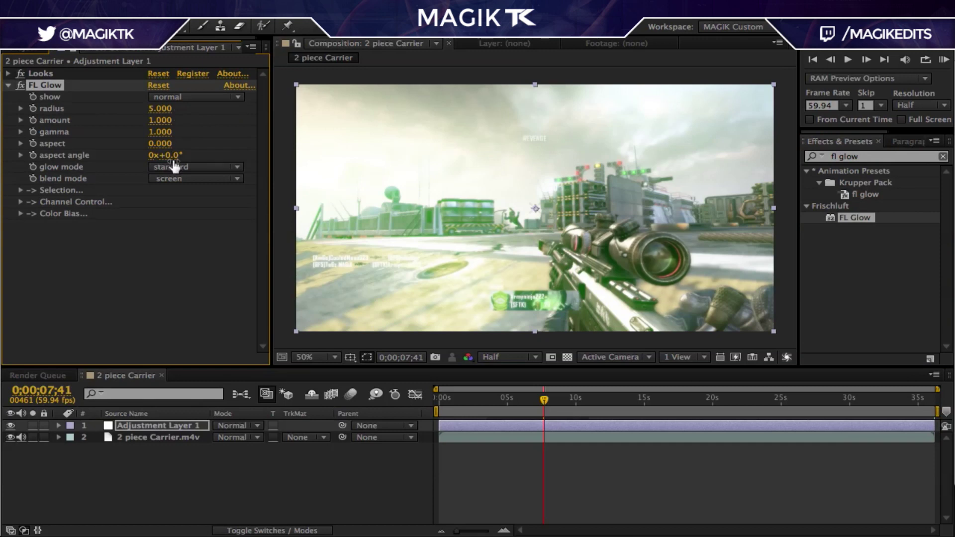
- Set the FL Glow's glow mode to abberative and its radius to 250
left_click(195, 167)
left_click(190, 223)
left_click(165, 111)
type("250")
key("Return")
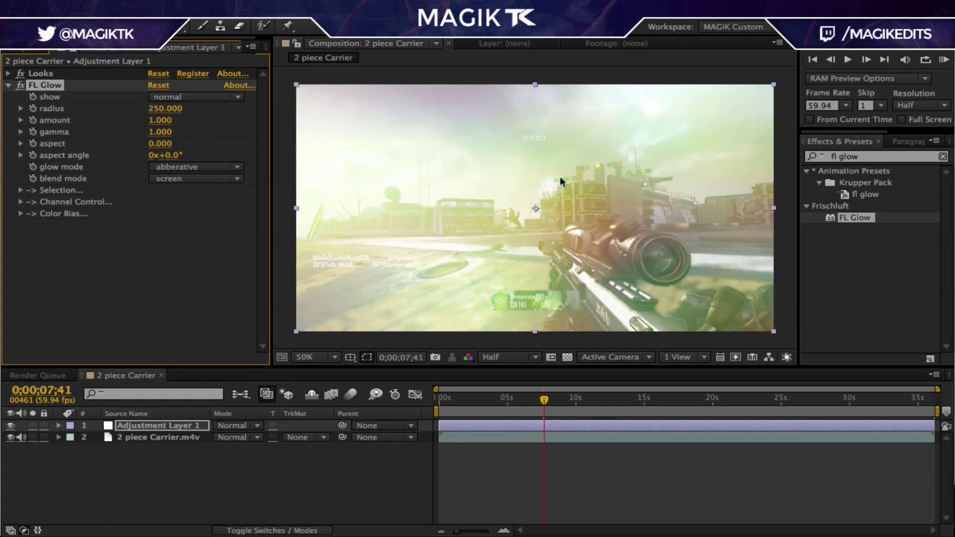
- Set the FL Glow's amount to 0.2 and its radius to 150
left_click(164, 120)
key("Return")
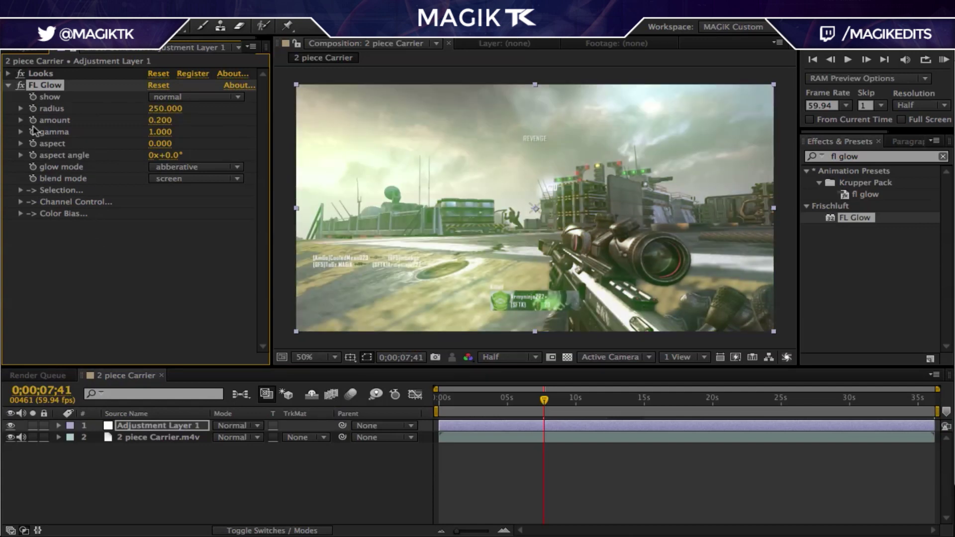
left_click(164, 108)
type("1")
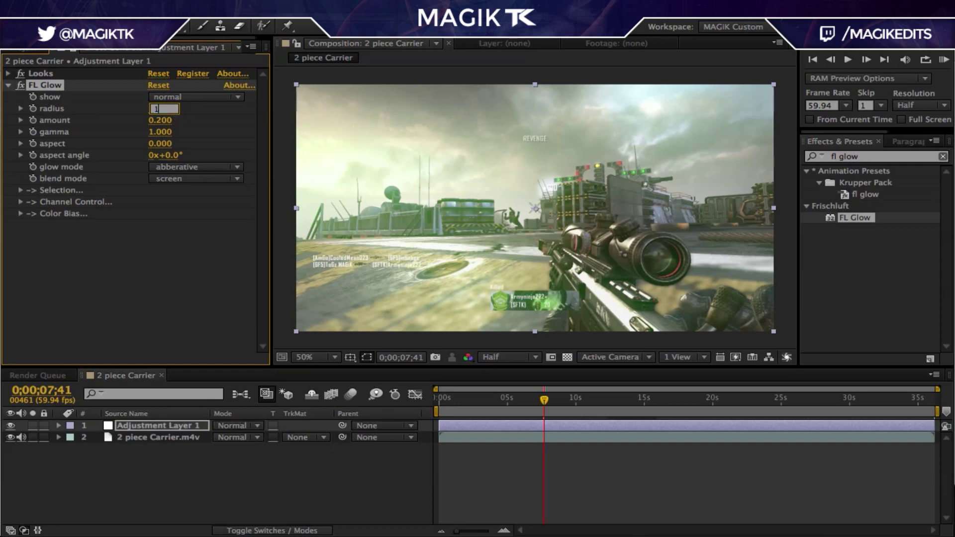
type("50")
key("Return")
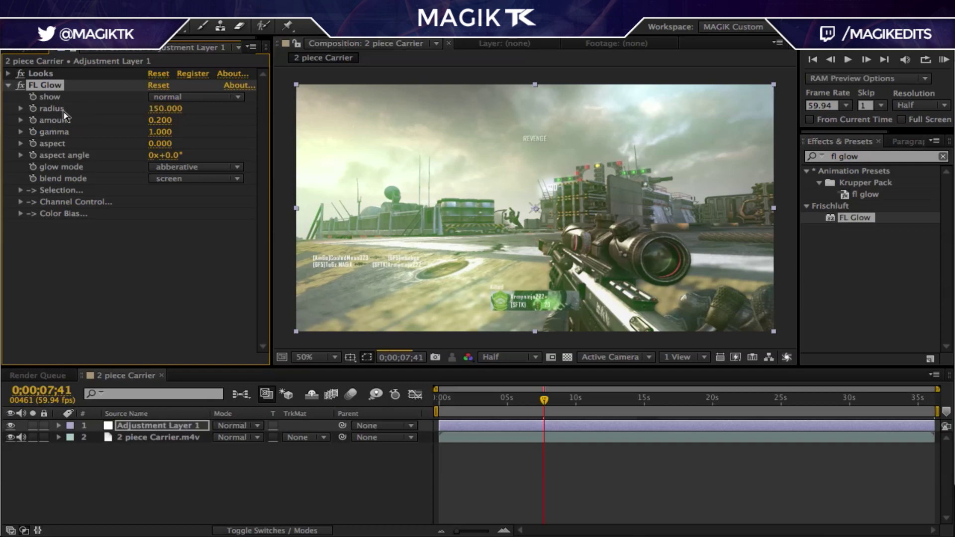
- Switch the FL Glow off and on to compare the frame with and without the glow
left_click(21, 86)
left_click(21, 86)
left_click(21, 86)
left_click(22, 87)
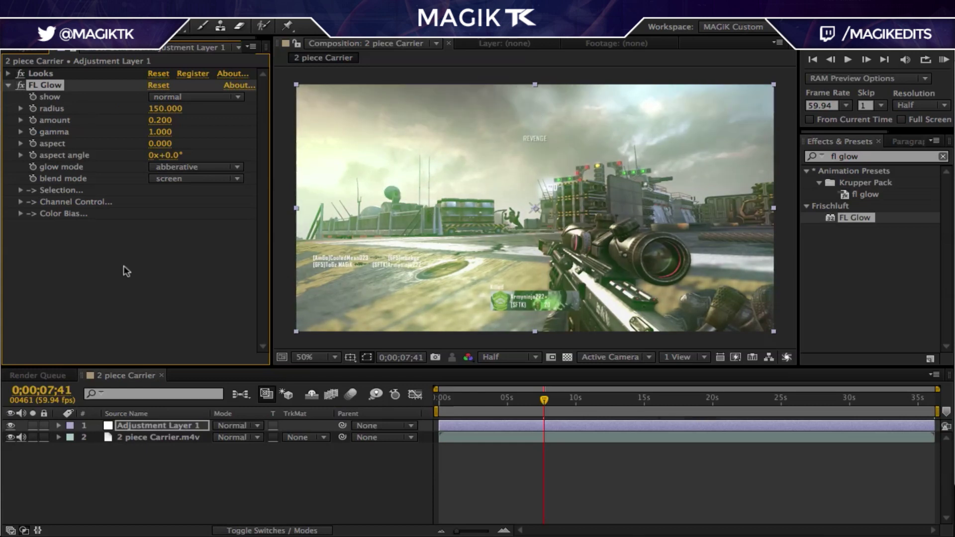
- Set the FL Glow's amount to 0.25 and collapse the effect's settings
left_click(9, 88)
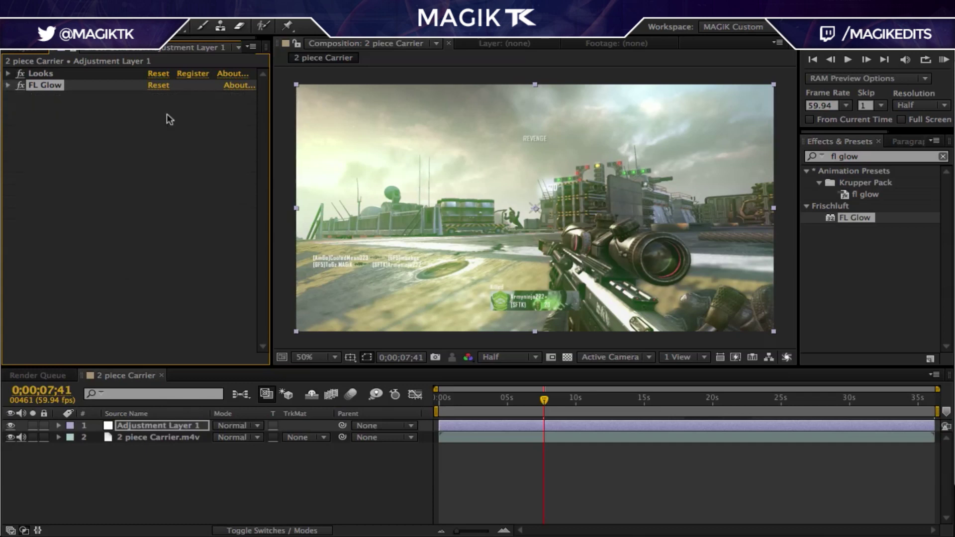
left_click(9, 85)
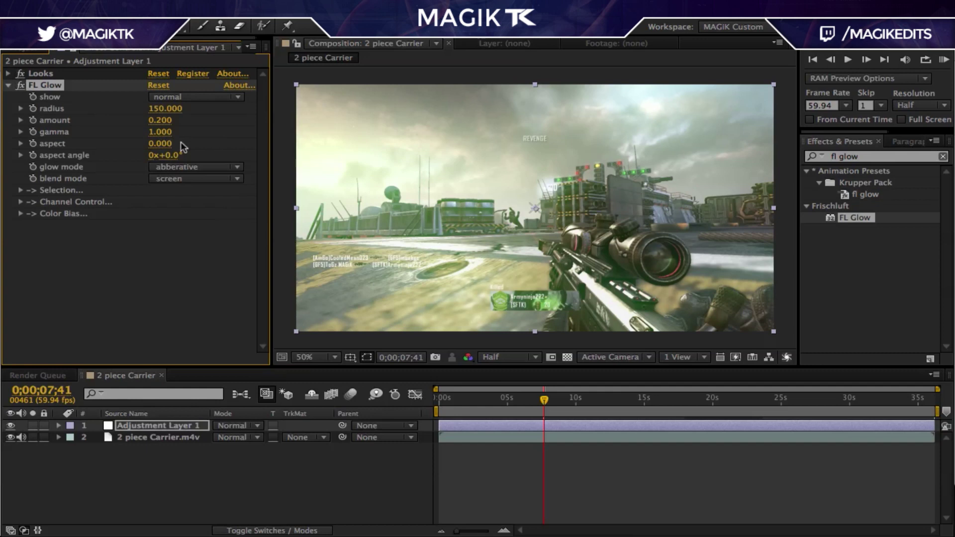
left_click(161, 120)
type(".25")
key("Return")
left_click(9, 85)
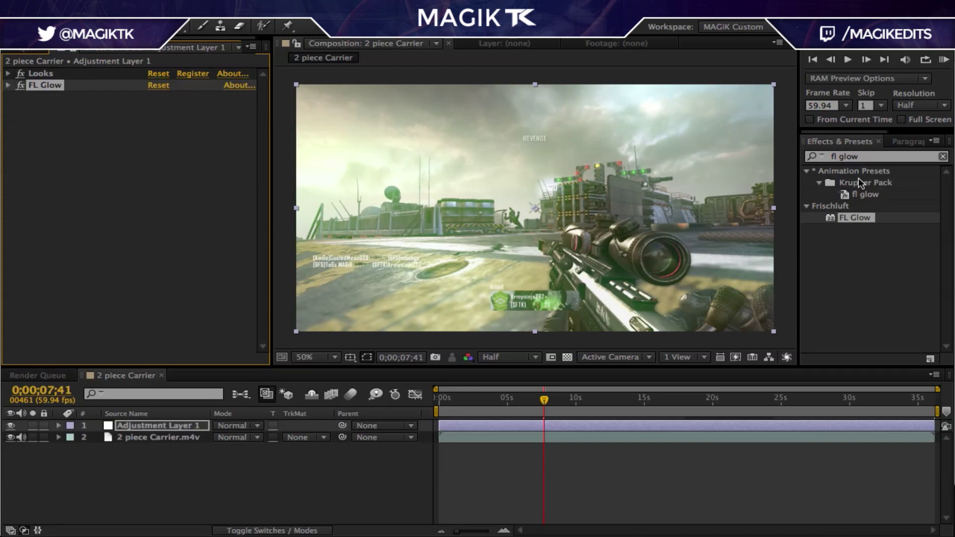
- Search the effects for "curves", apply Curves to Adjustment Layer 1, and pull the shadow part of the RGB curve slightly down
left_click(818, 156)
type("curves")
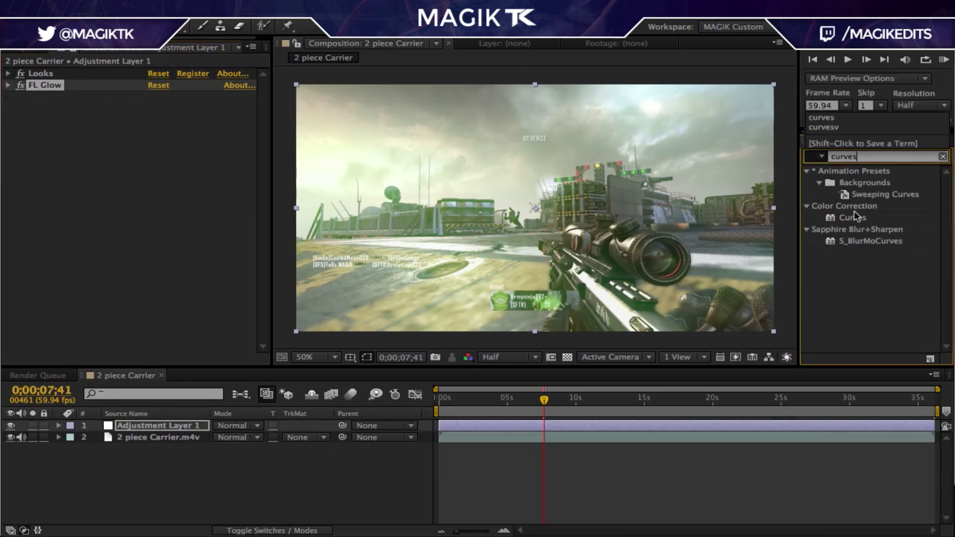
left_click_drag(855, 221, 113, 213)
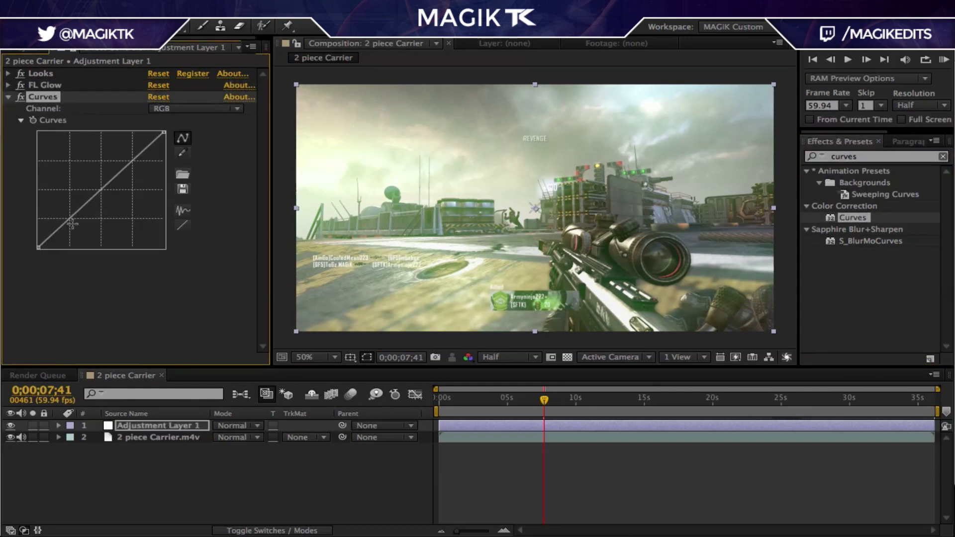
left_click_drag(77, 230, 78, 230)
left_click_drag(78, 234, 71, 224)
left_click(22, 98)
left_click(21, 98)
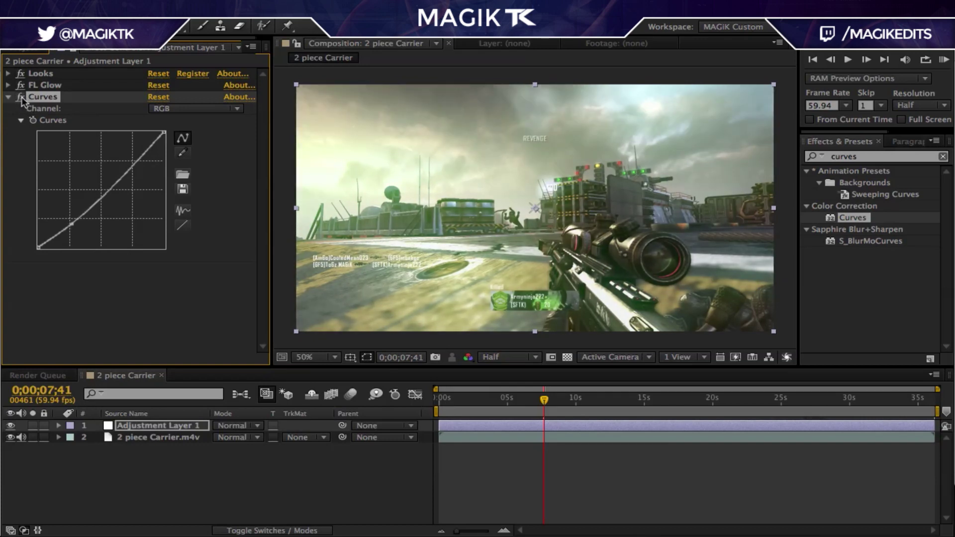
- Compare the frame without and with Adjustment Layer 1, and take a snapshot of the graded frame
left_click(10, 426)
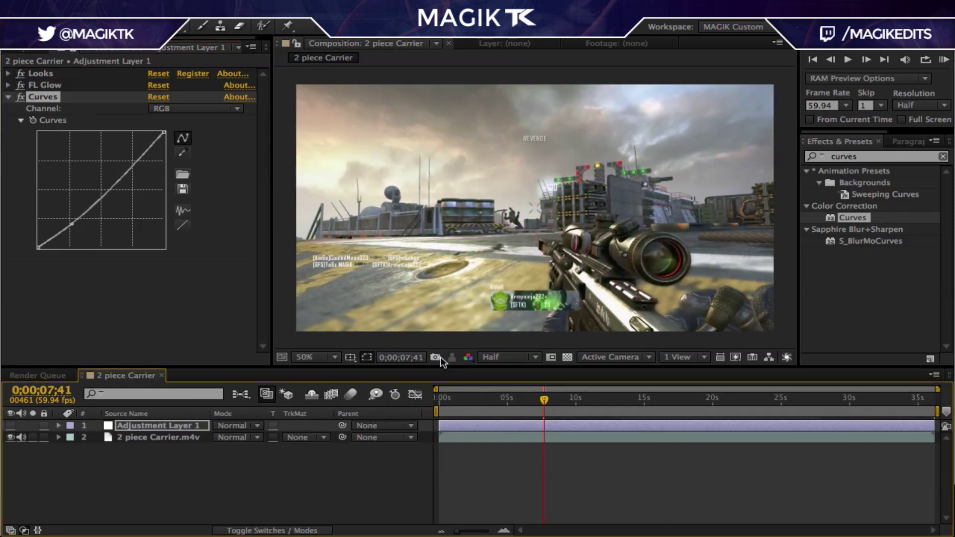
left_click(11, 426)
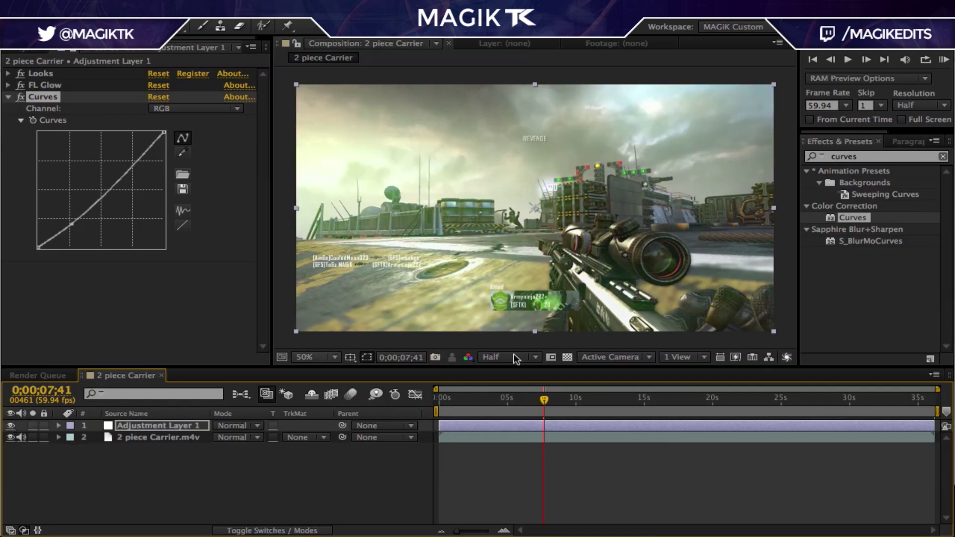
left_click(436, 357)
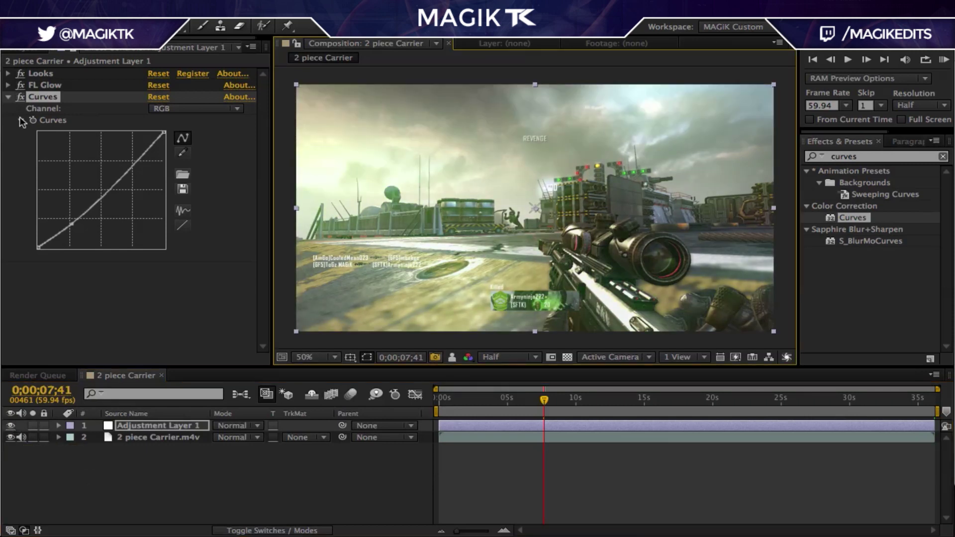
- Raise the FL Glow's amount to 0.5 and lower the Curves shadow point a little further, leaving both effects collapsed
left_click(8, 85)
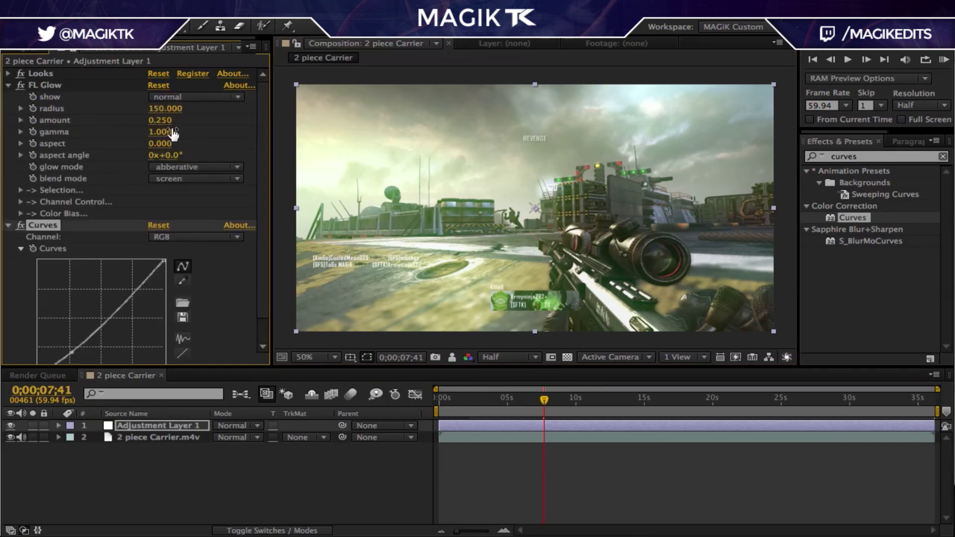
left_click(166, 121)
type("0.5")
key("Return")
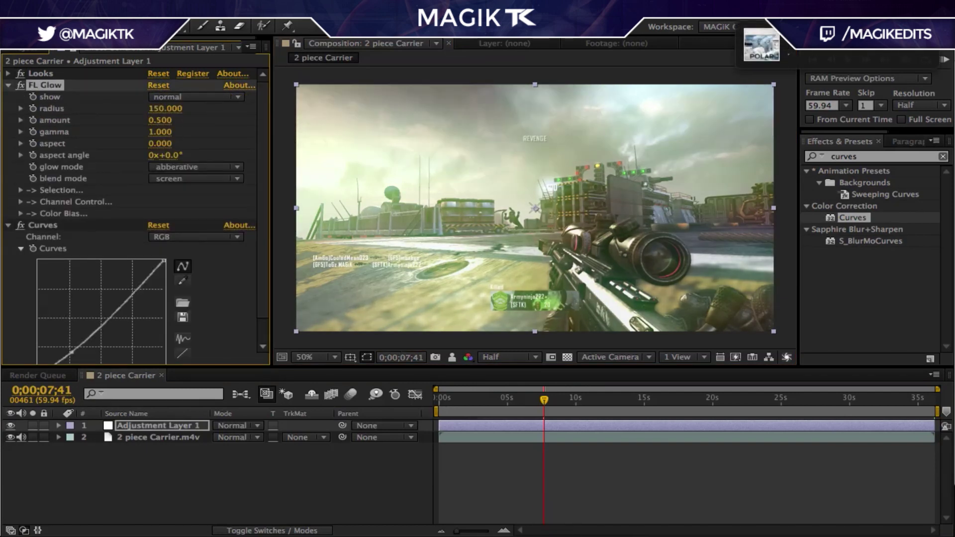
left_click_drag(75, 354, 78, 360)
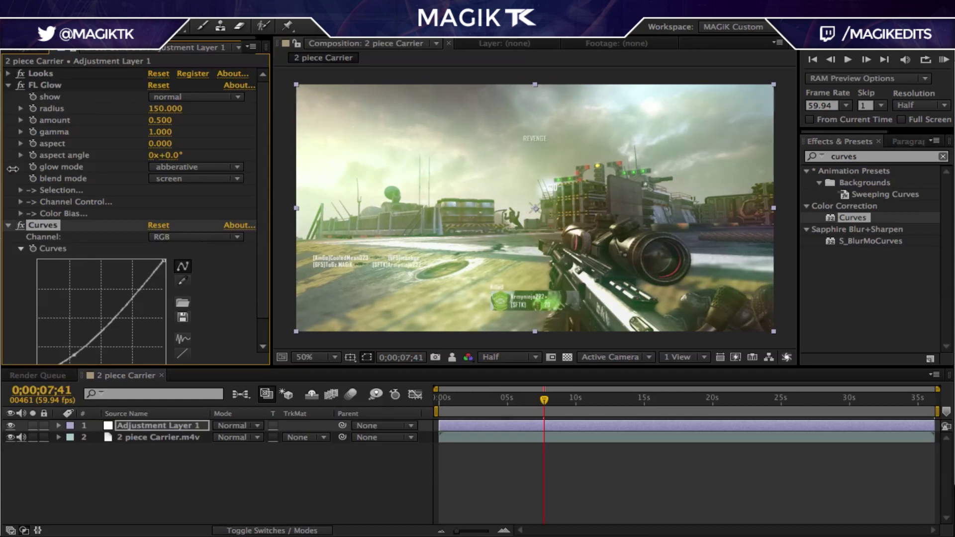
left_click(7, 227)
left_click(8, 85)
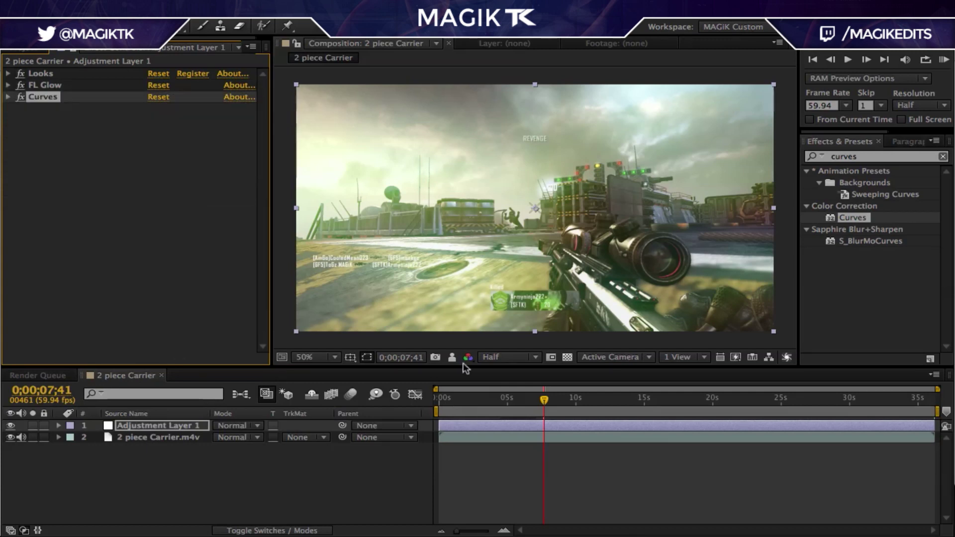
- Take a new snapshot of the graded frame, and turn off both the Levels effect on 2 piece Carrier.m4v and Adjustment Layer 1's visibility
left_click(436, 358)
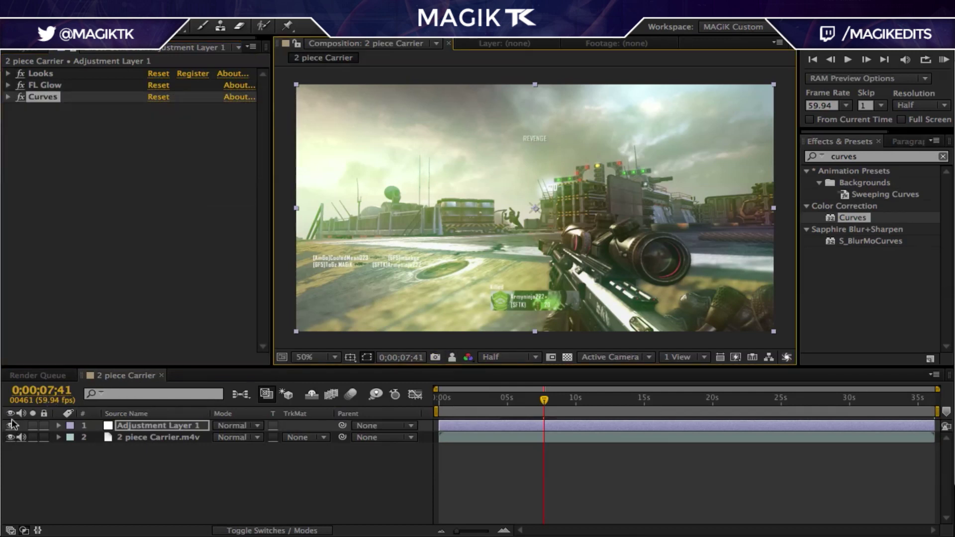
left_click(145, 446)
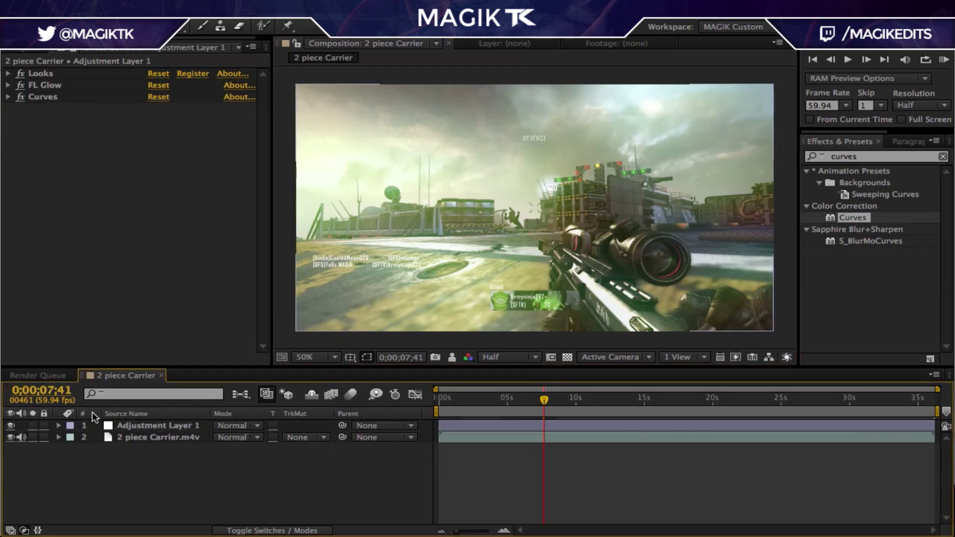
left_click(174, 438)
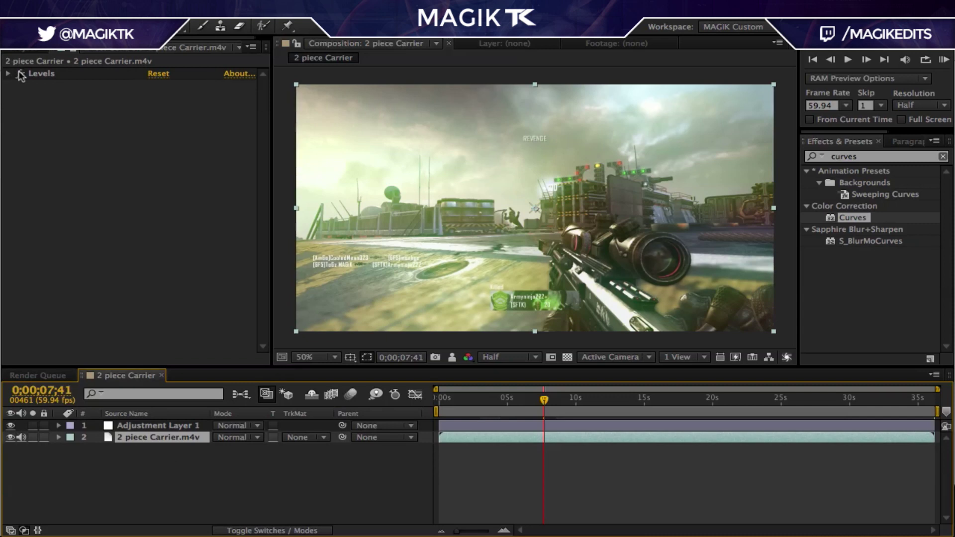
left_click(20, 73)
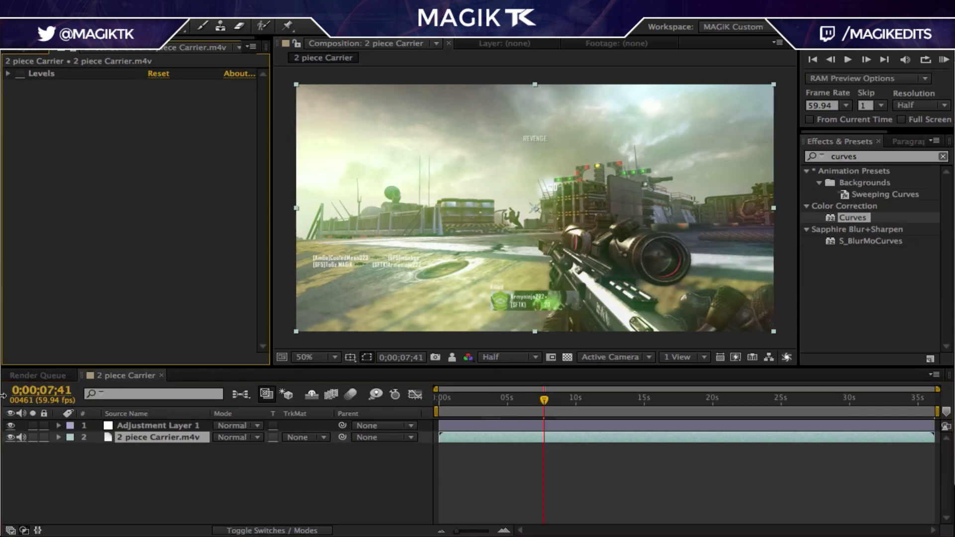
left_click(11, 426)
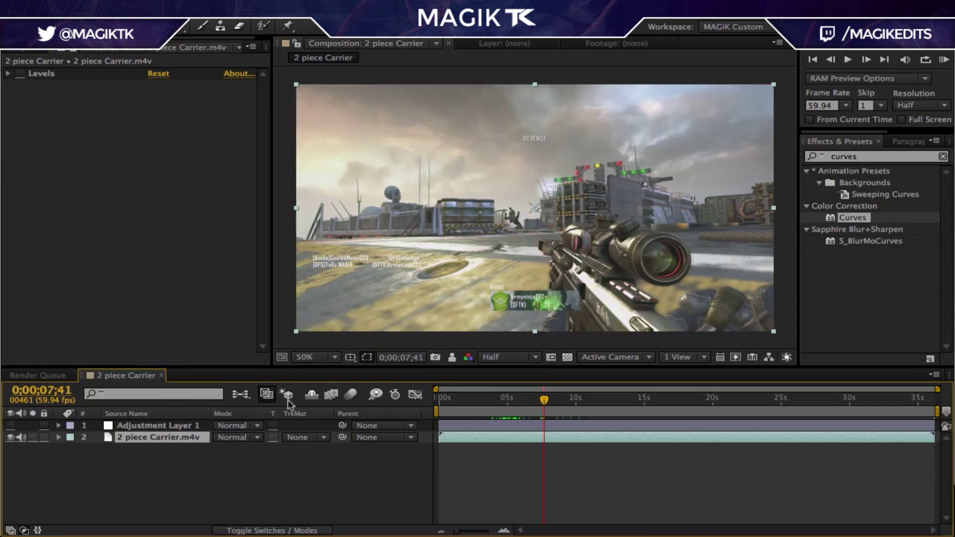
- Show the snapshot repeatedly to compare the graded frame with the original clip
left_click(452, 358)
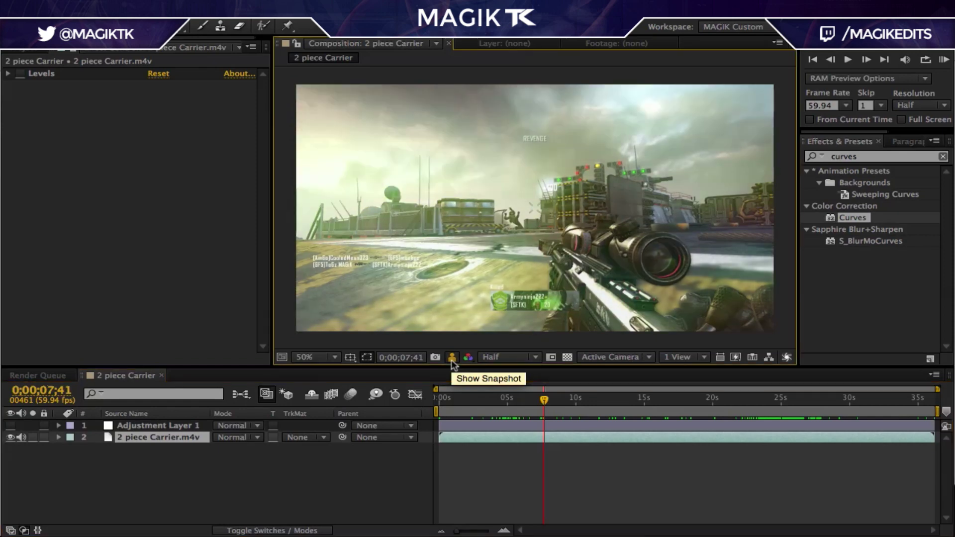
left_click(452, 358)
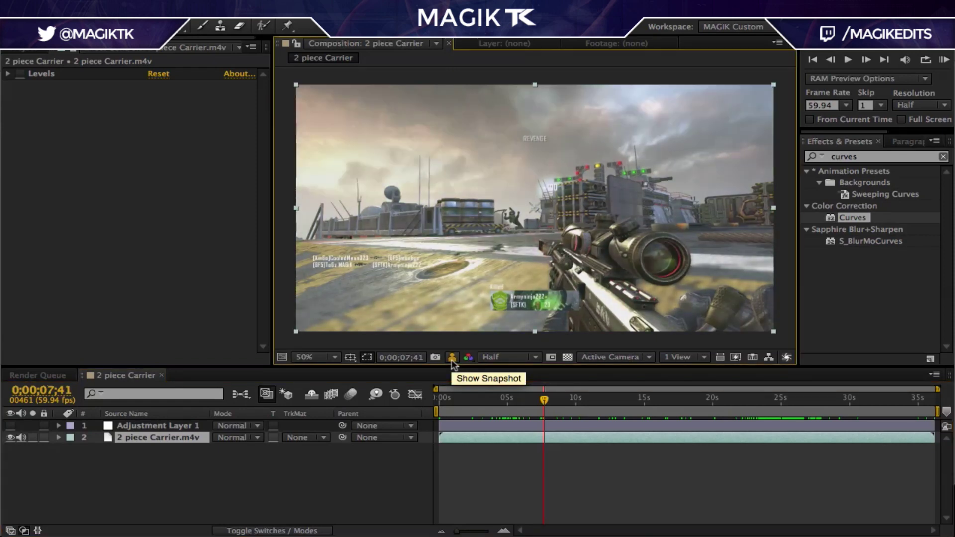
left_click(452, 357)
left_click_drag(452, 357, 452, 359)
left_click(452, 359)
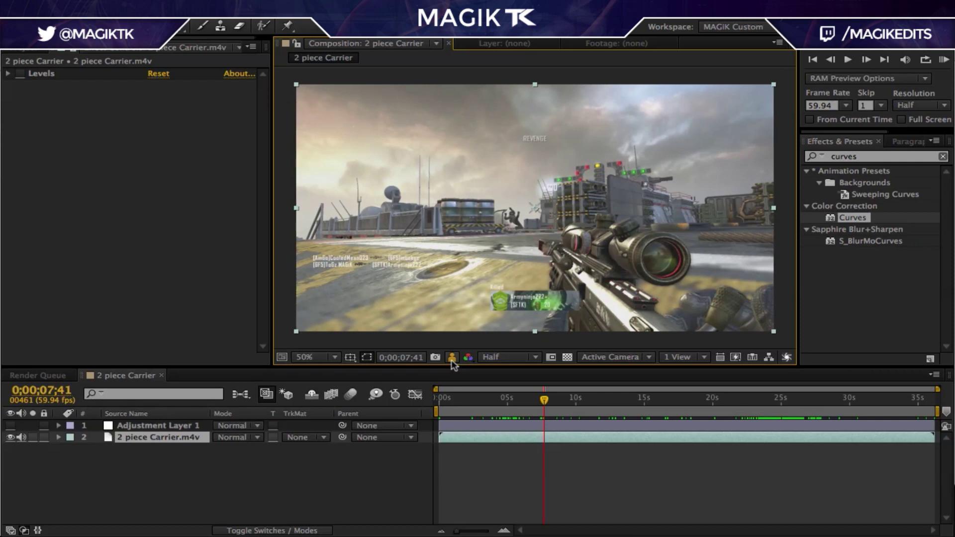
- Search the effects for "vecto", and try CC Vector Blur on 2 piece Carrier.m4v with an Amount of 22
key("ctrl+5")
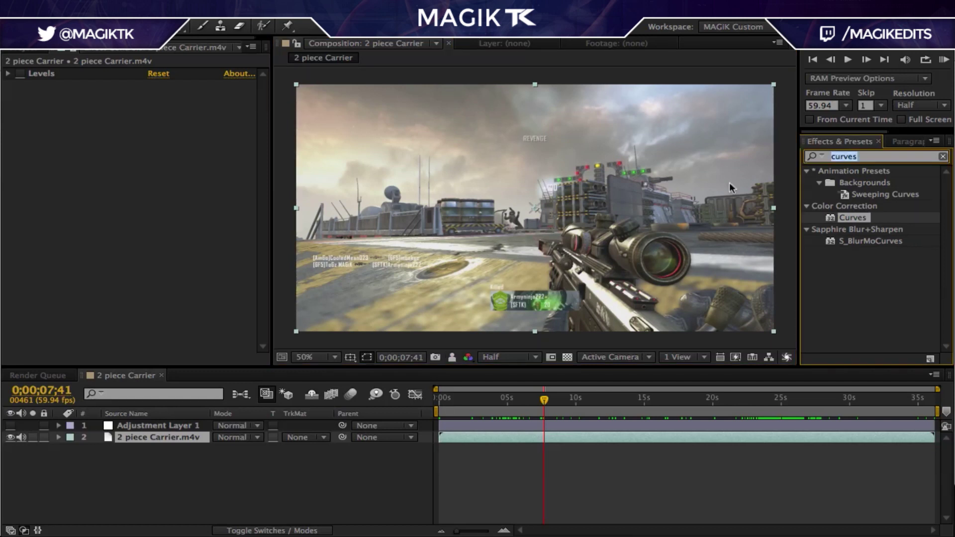
type("vecto")
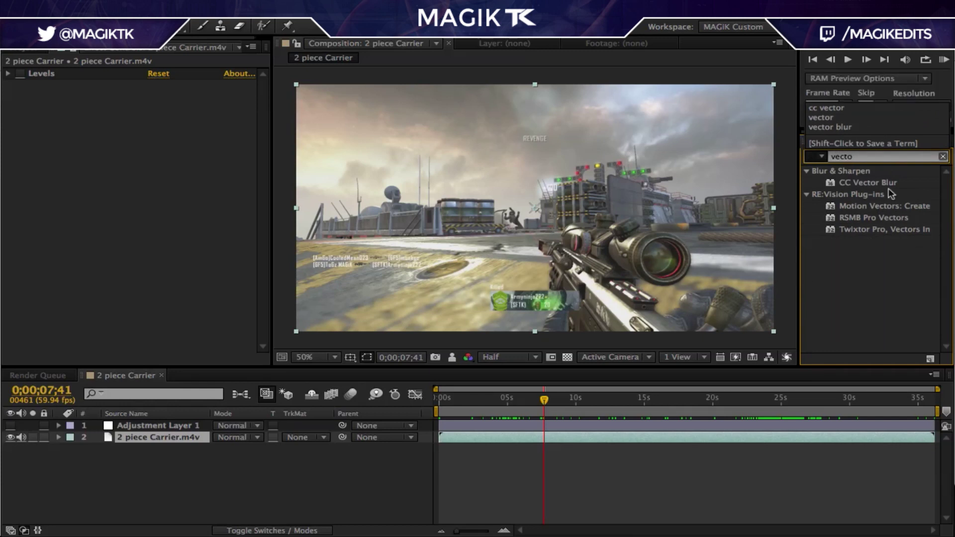
left_click(868, 182)
left_click_drag(868, 183, 154, 434)
left_click_drag(157, 109, 204, 109)
left_click(155, 108)
type("30")
key("Return")
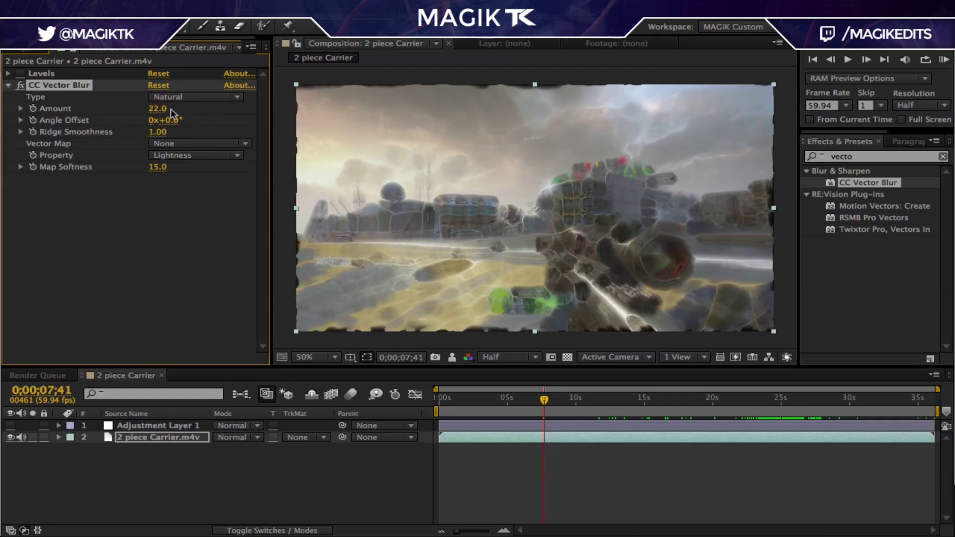
- Try a CC Vector Blur Amount of -15, remove the effect from the clip, and deselect the layer
left_click(156, 110)
type("-15")
key("Return")
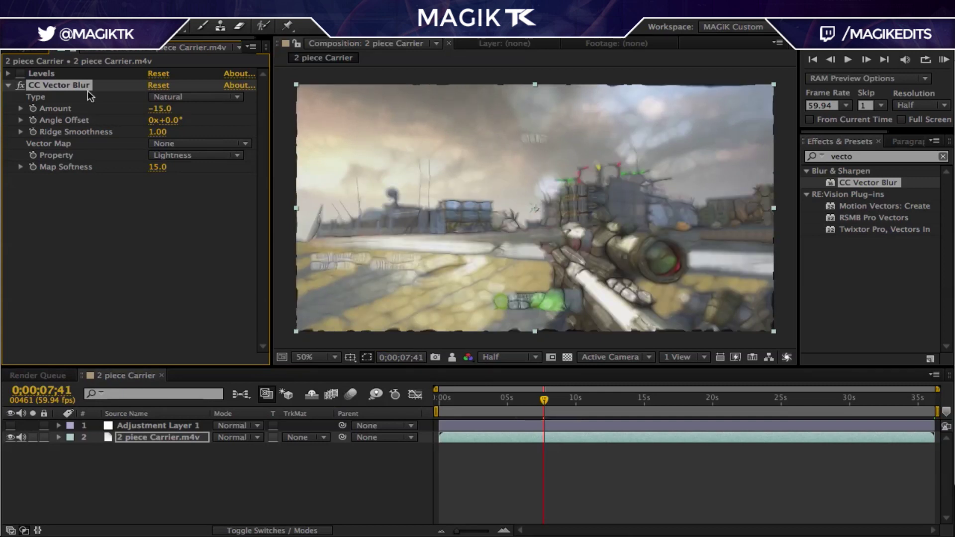
key("Delete")
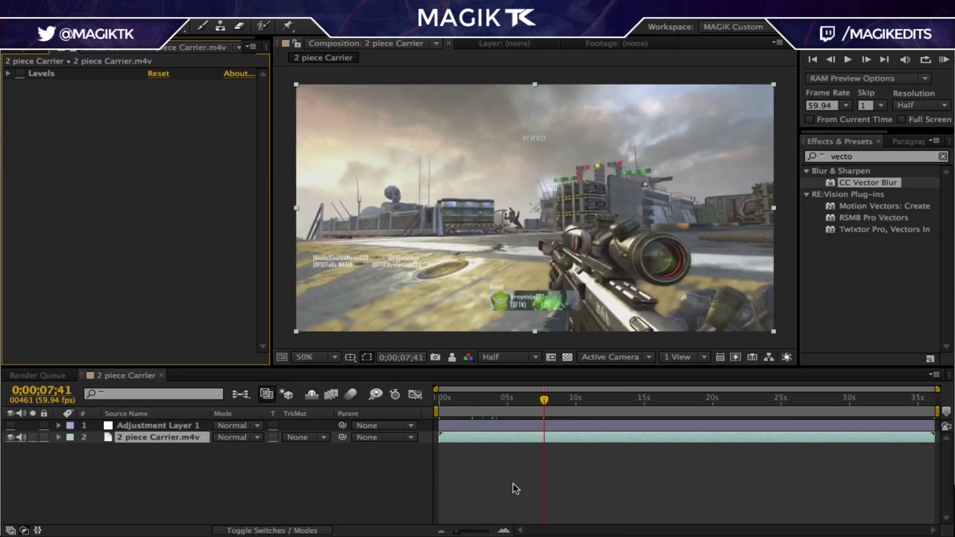
left_click(530, 477)
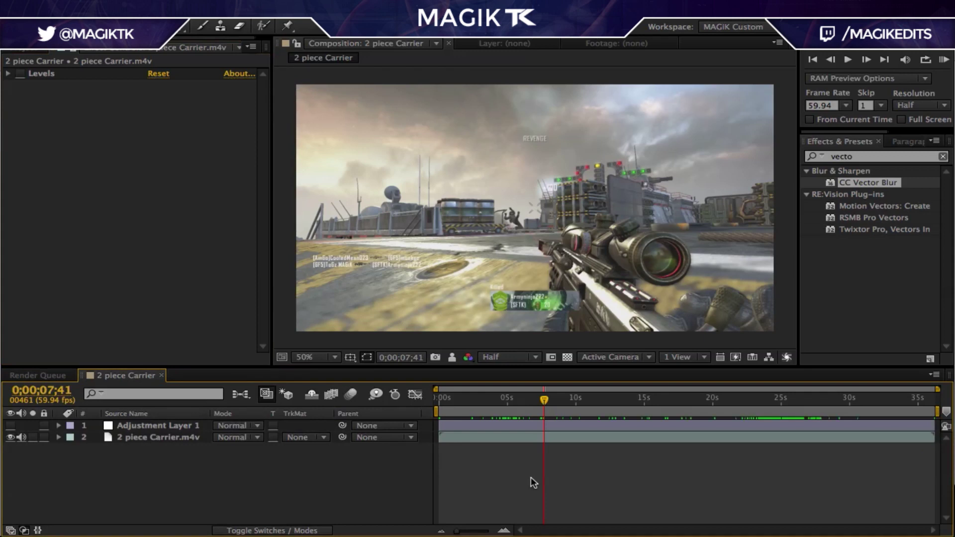